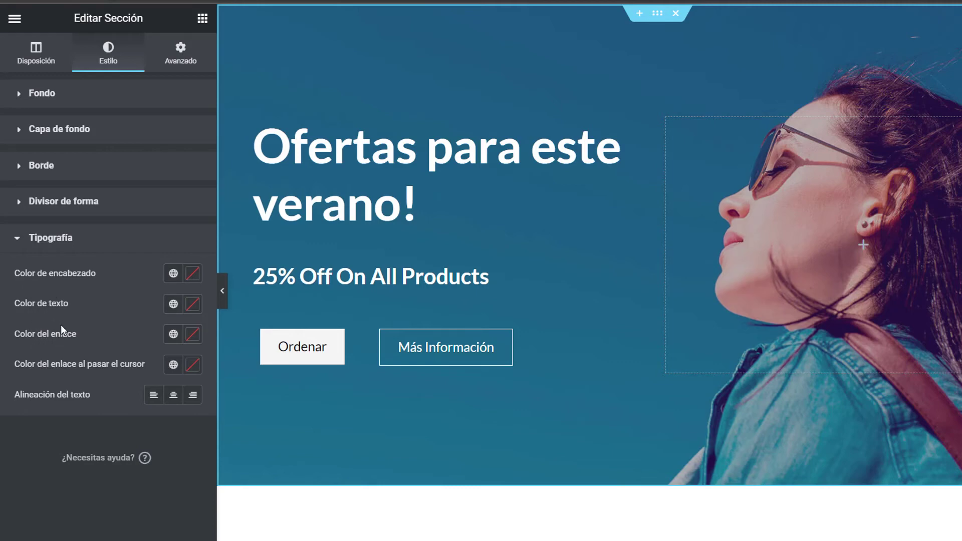
Review the hero section's advanced settings, including the available entrance animations, and return to its layout settings.
click(171, 60)
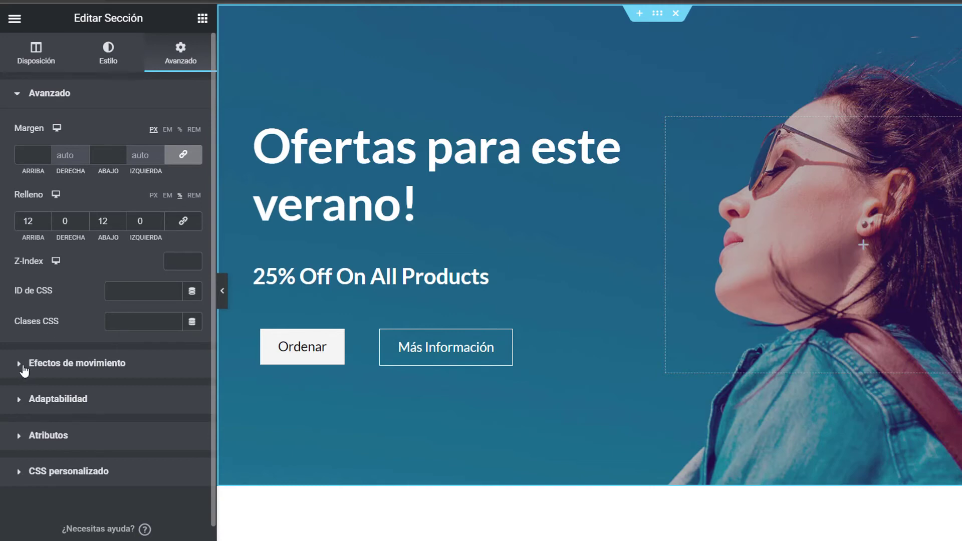
click(64, 371)
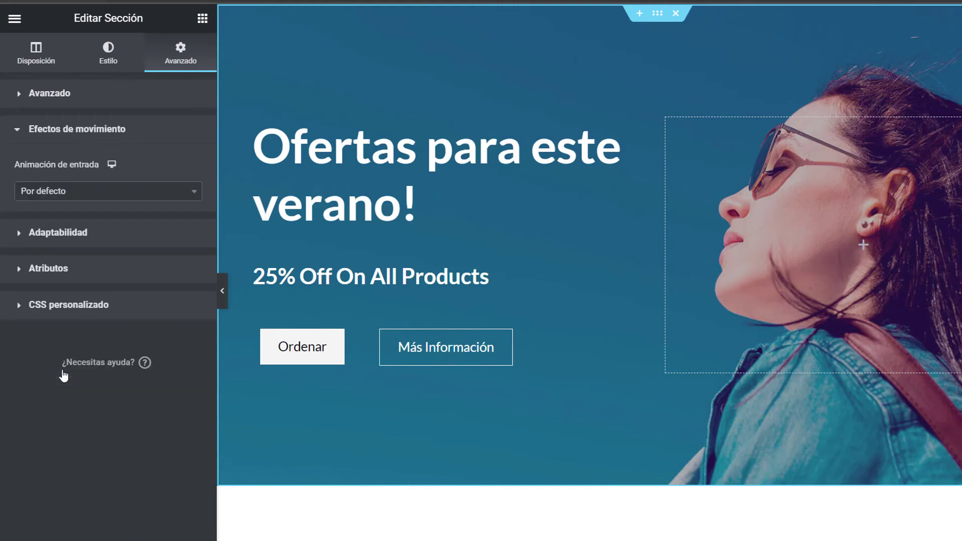
click(62, 194)
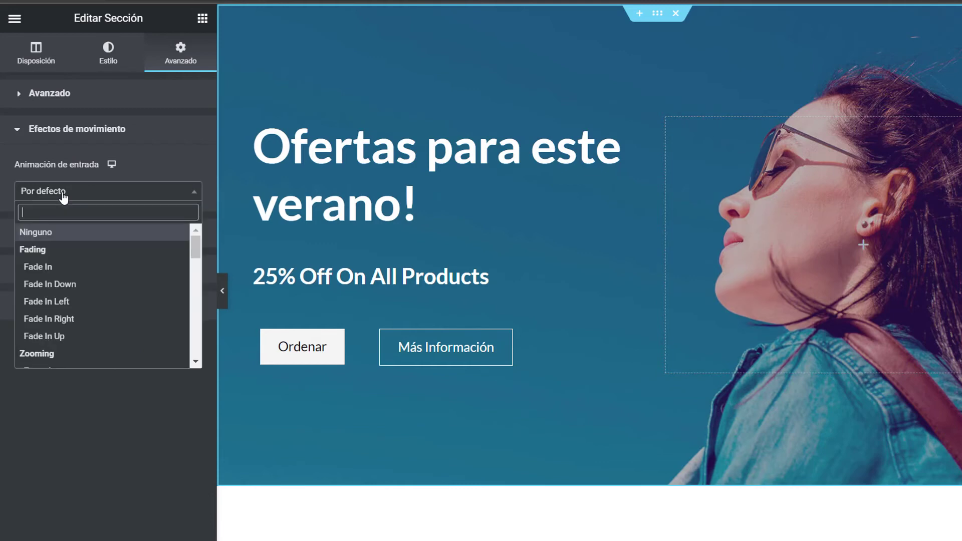
mouse_move(195, 251)
mouse_down()
mouse_move(189, 323)
mouse_move(196, 237)
mouse_up()
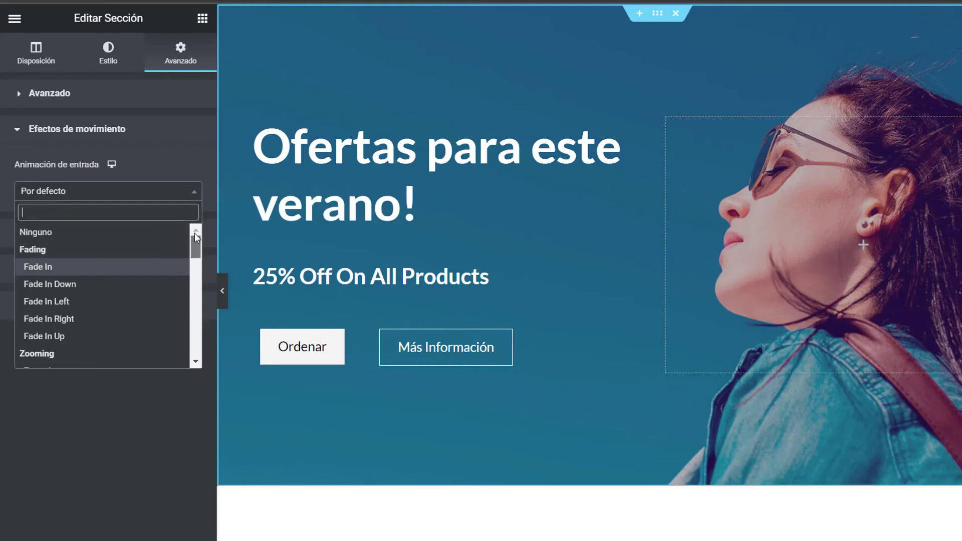
click(119, 402)
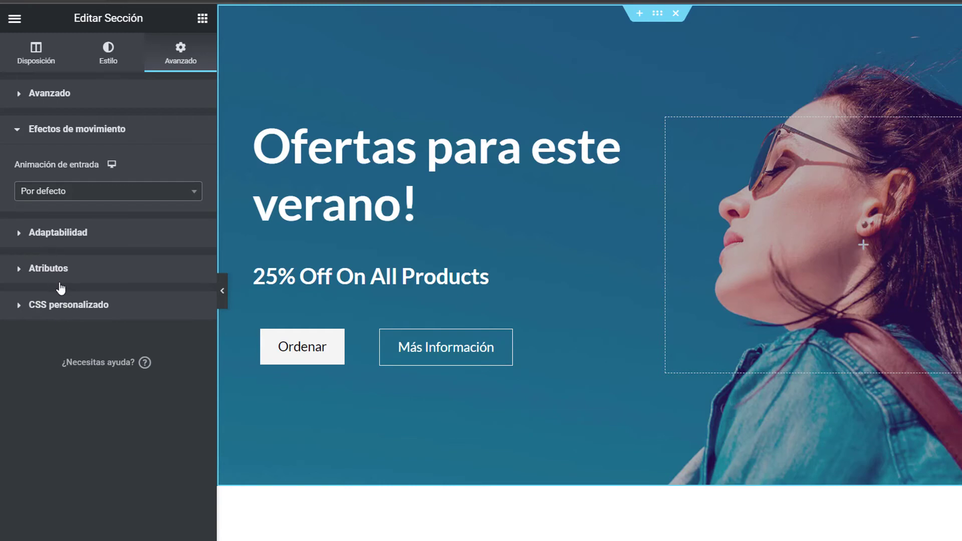
click(36, 50)
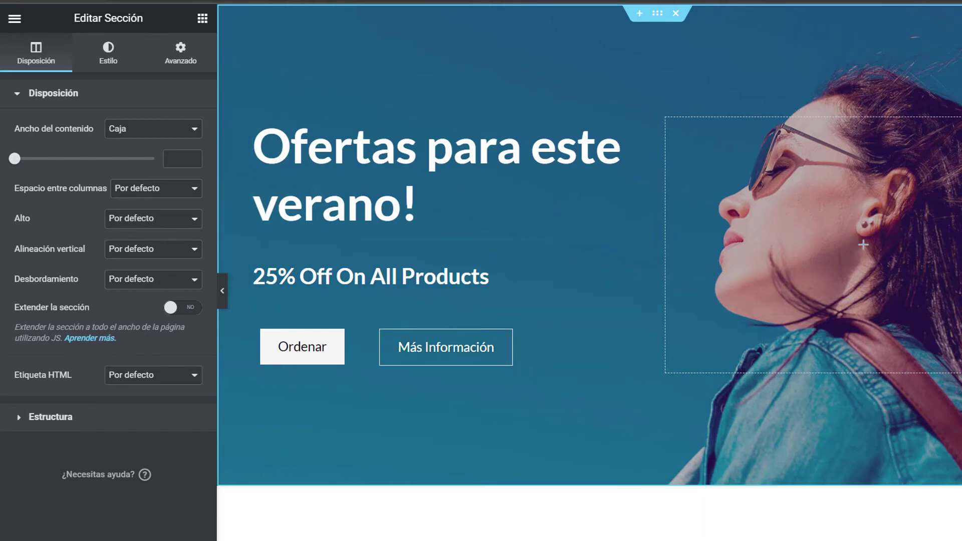
Delete the inner section containing the brand logo carousel below the hero banner.
scroll(932, 229, down, 7)
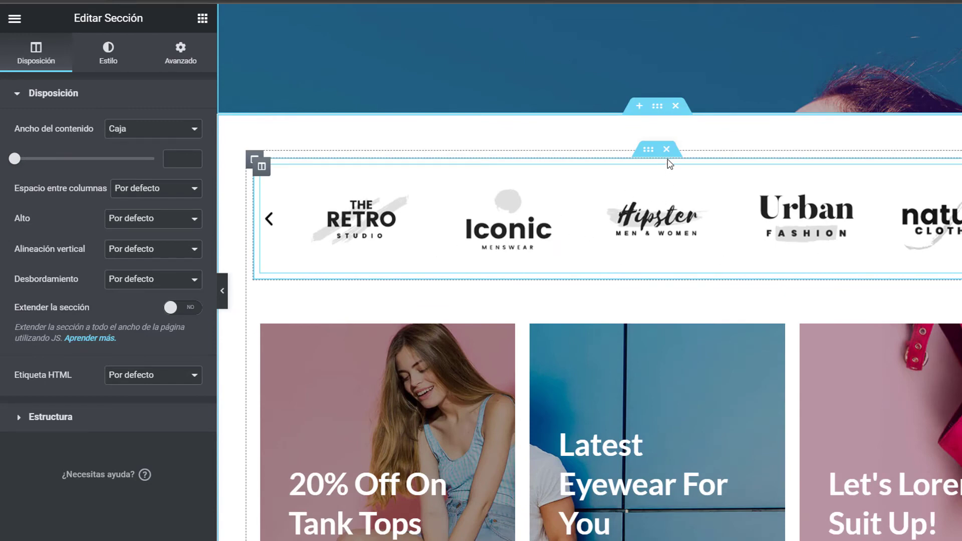
click(570, 242)
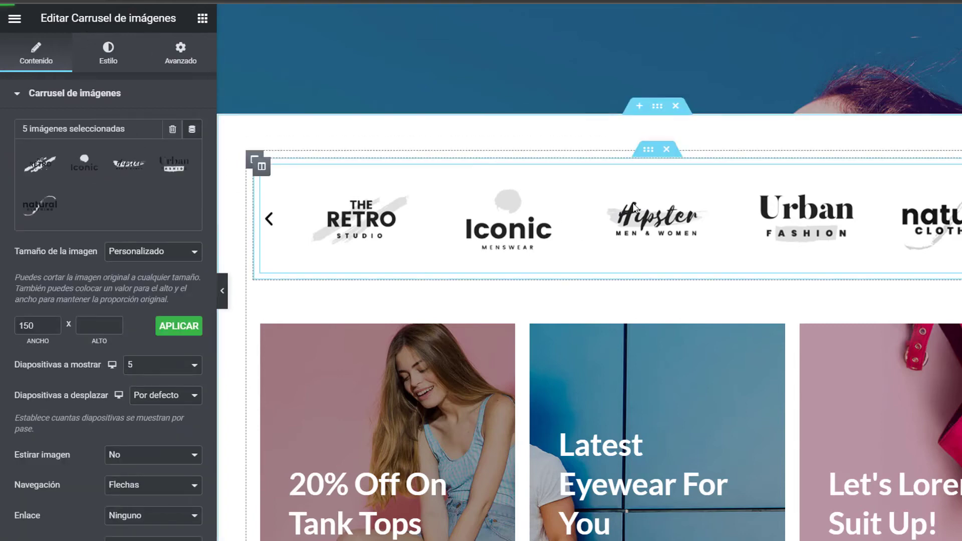
click(667, 151)
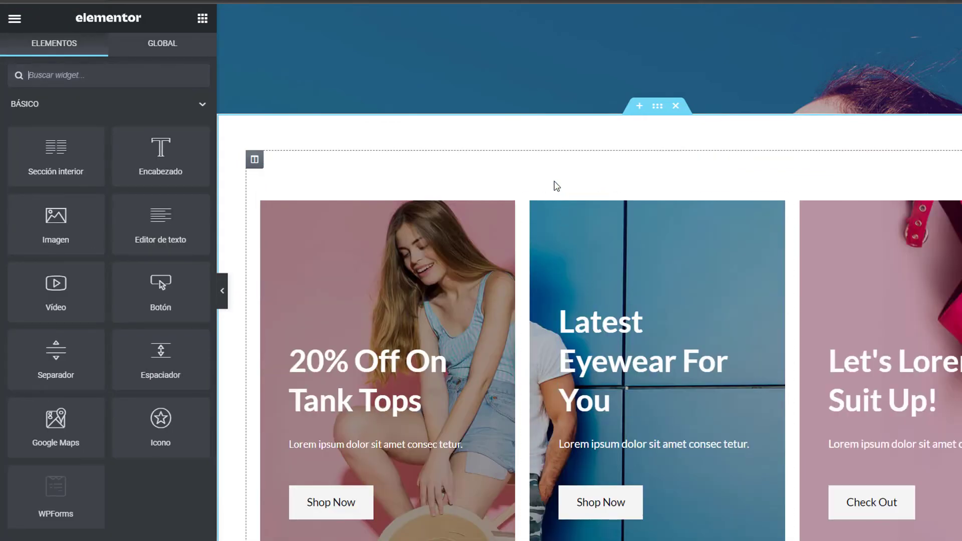
Set the top margin of the inner section holding the three promo columns to -11 px.
click(647, 186)
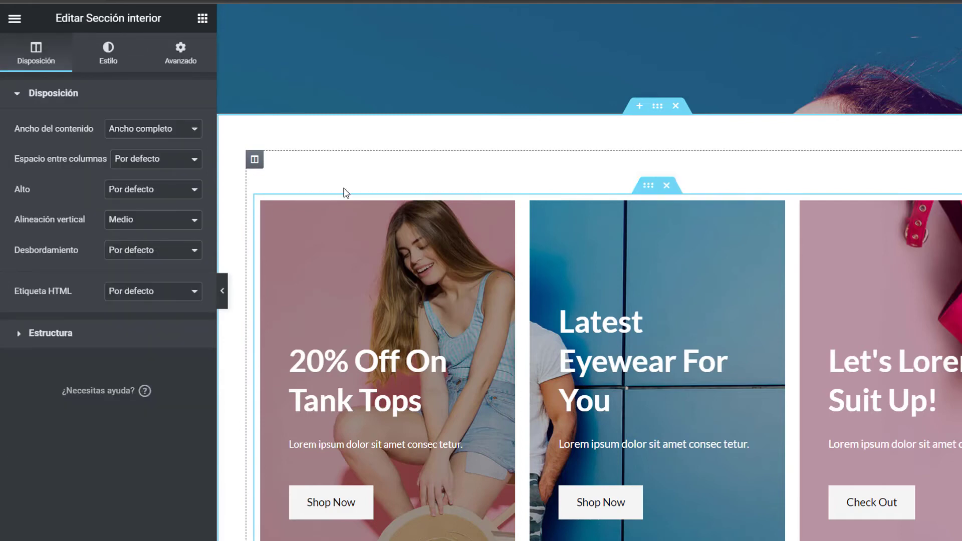
click(185, 70)
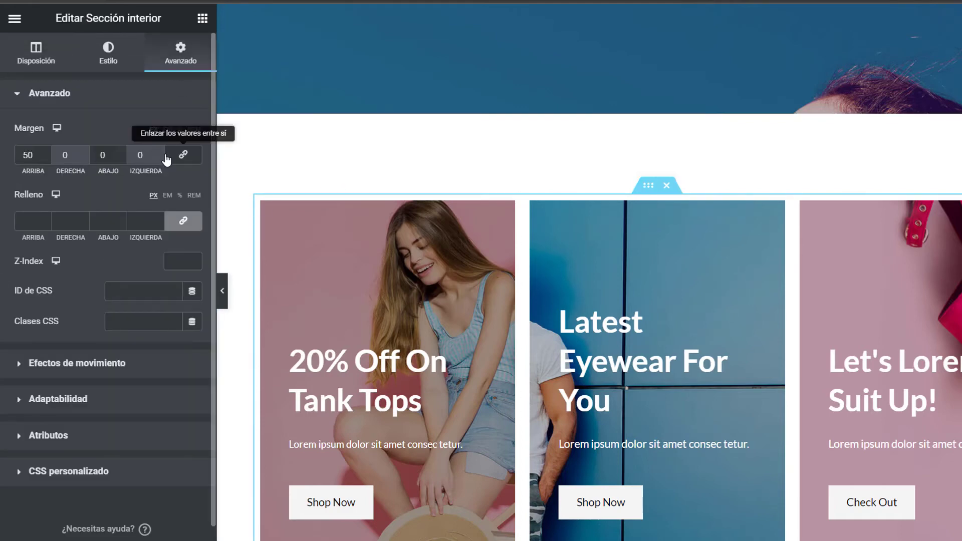
drag(44, 158, 44, 157)
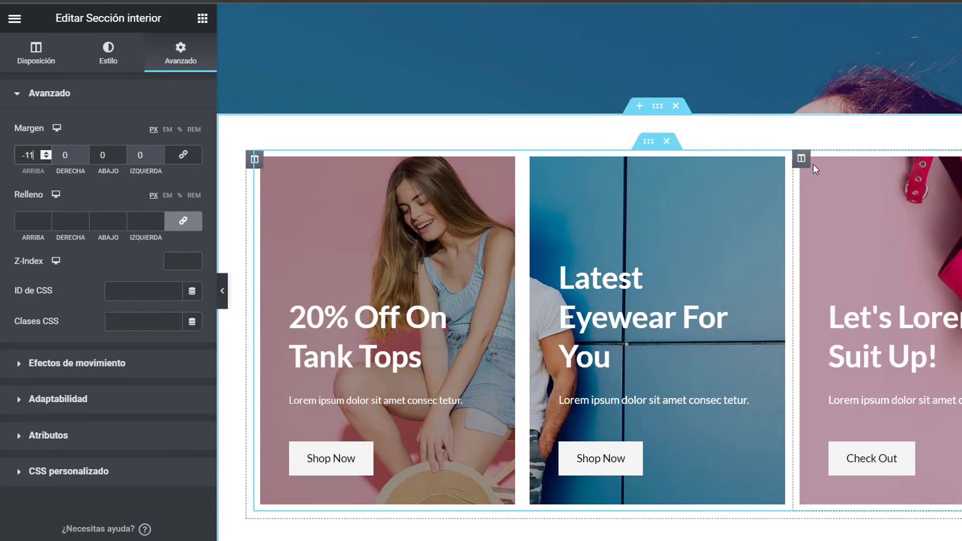
Replace the background image of the "20% Off On Tank Tops" column with men-fashion-free-img.jpg from the media library.
click(261, 160)
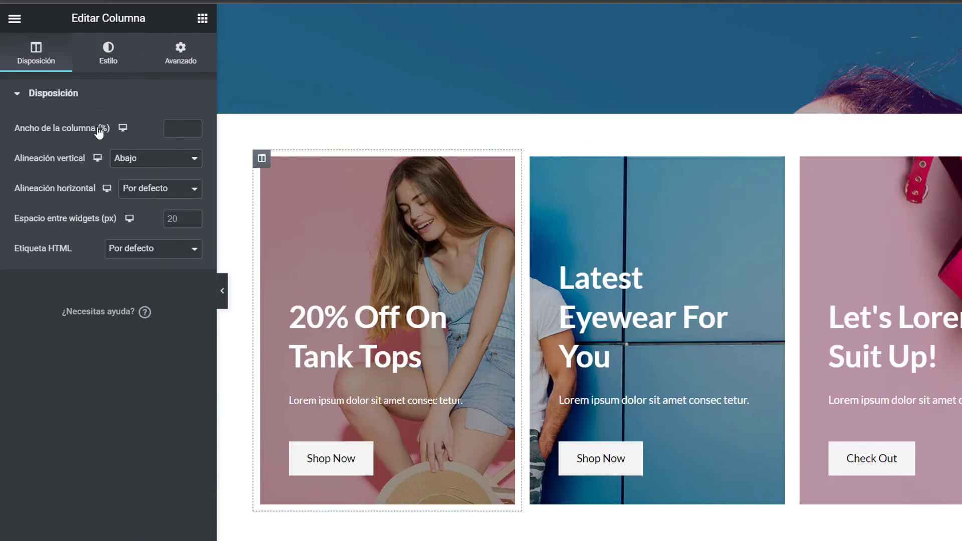
click(110, 63)
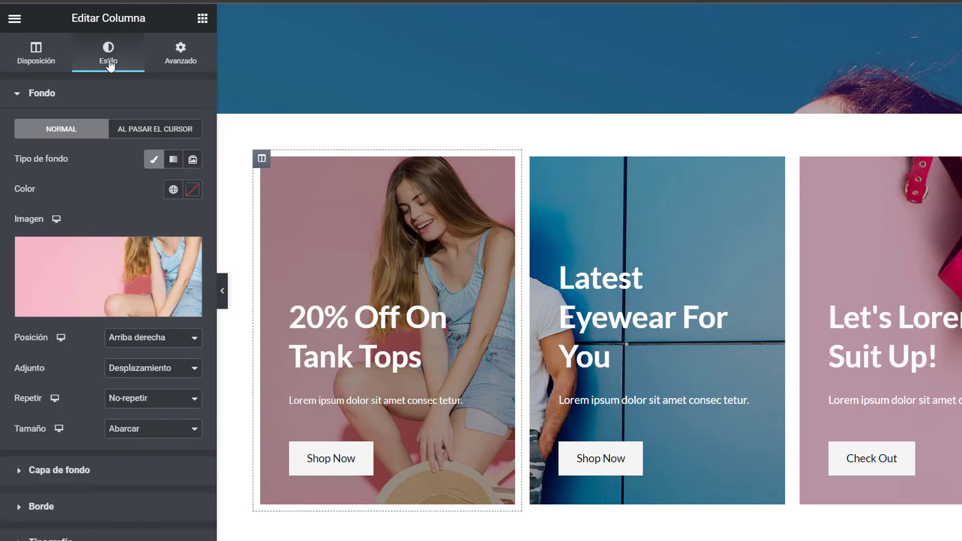
click(101, 318)
click(169, 80)
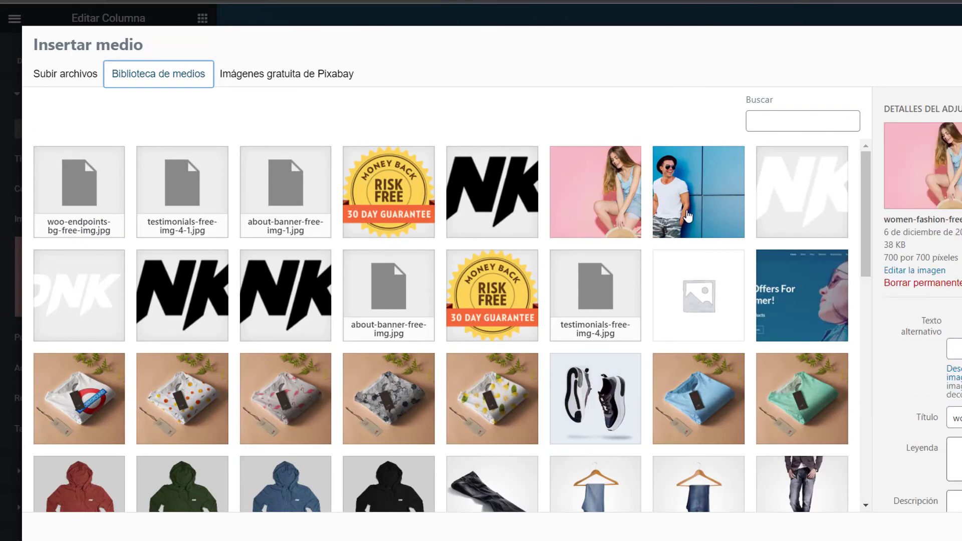
click(698, 200)
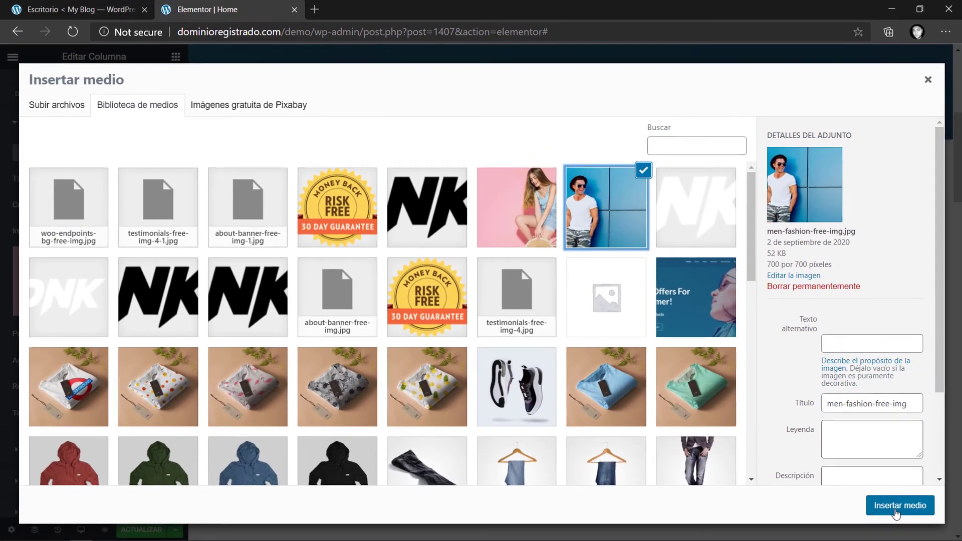
click(895, 511)
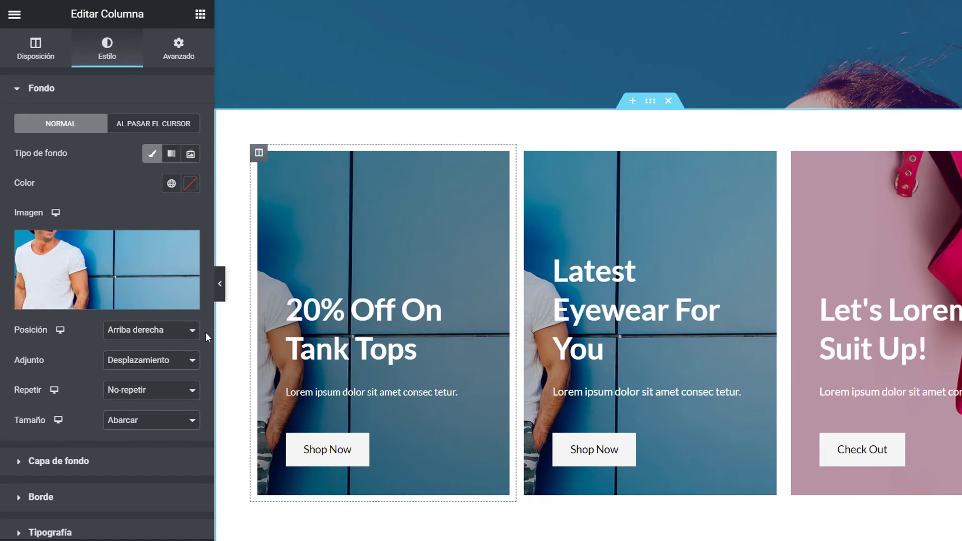
Try the background positions Centro centro, Centro izquierda, Centro derecha, Arriba derecha and Abajo izquierda on the first promo column.
click(167, 339)
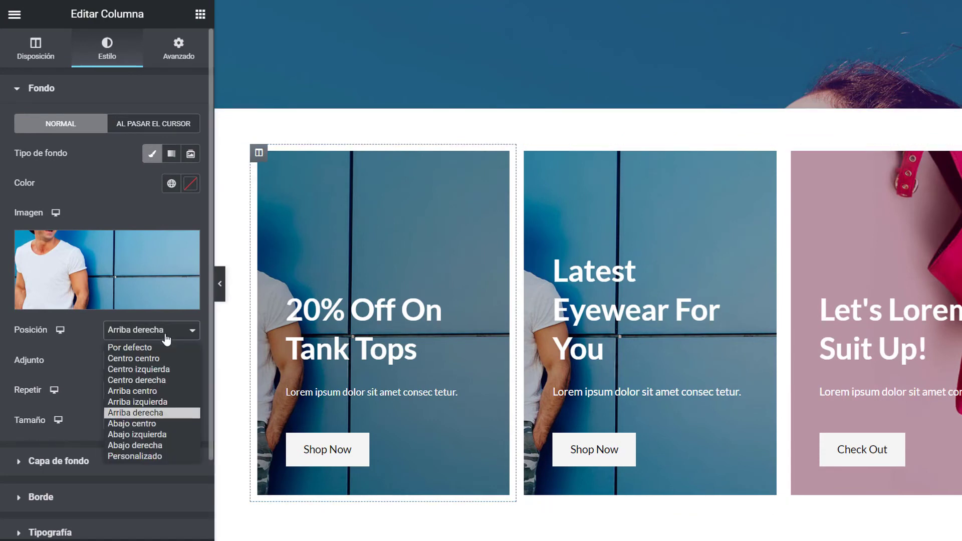
click(125, 358)
click(128, 338)
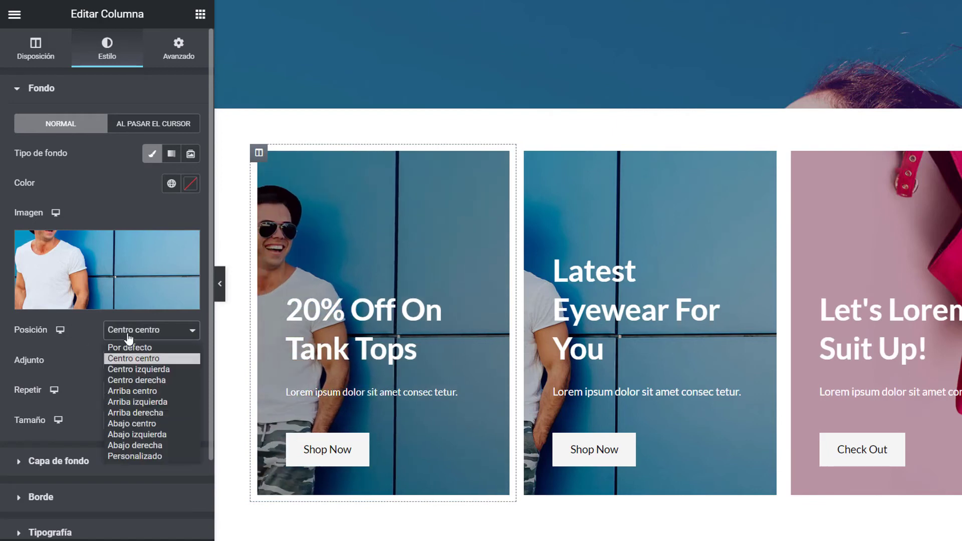
click(130, 368)
click(134, 340)
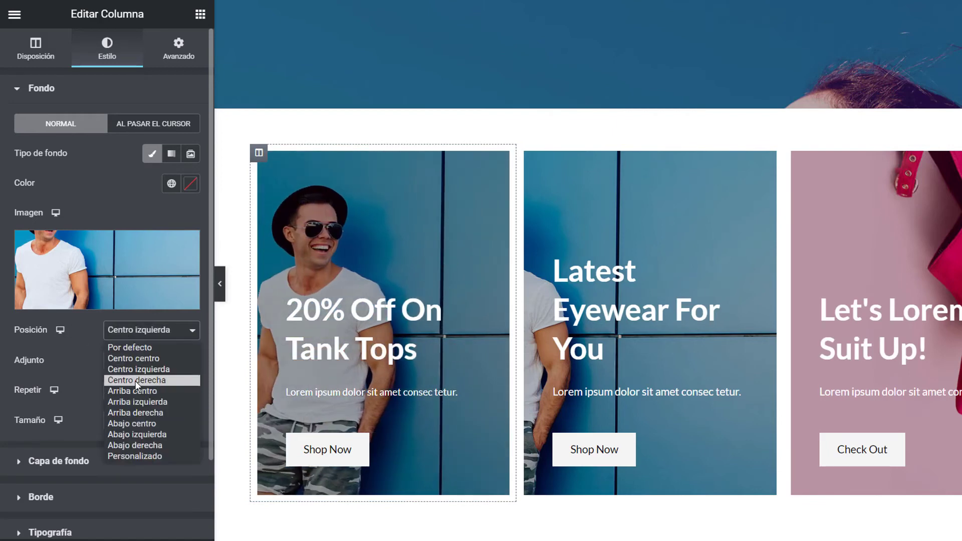
click(135, 379)
click(137, 339)
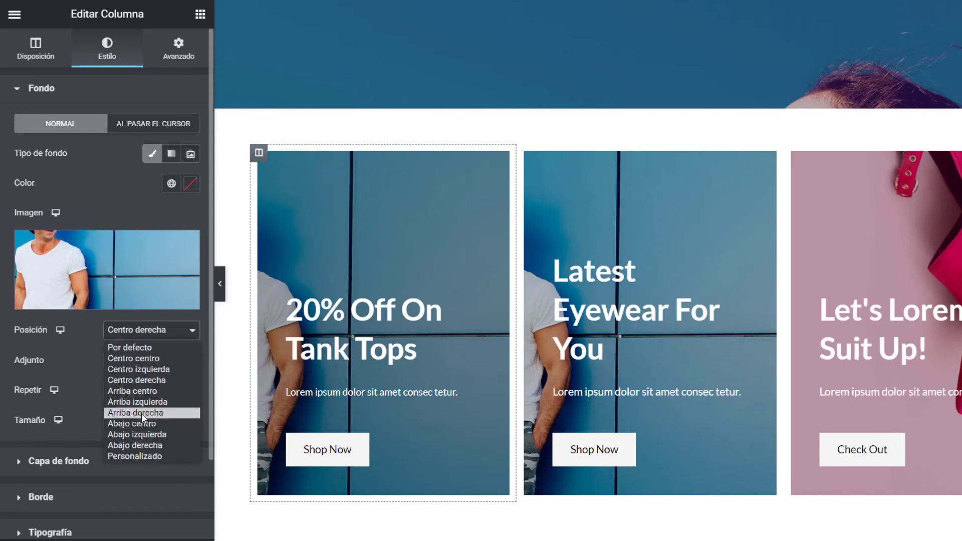
click(142, 412)
click(141, 335)
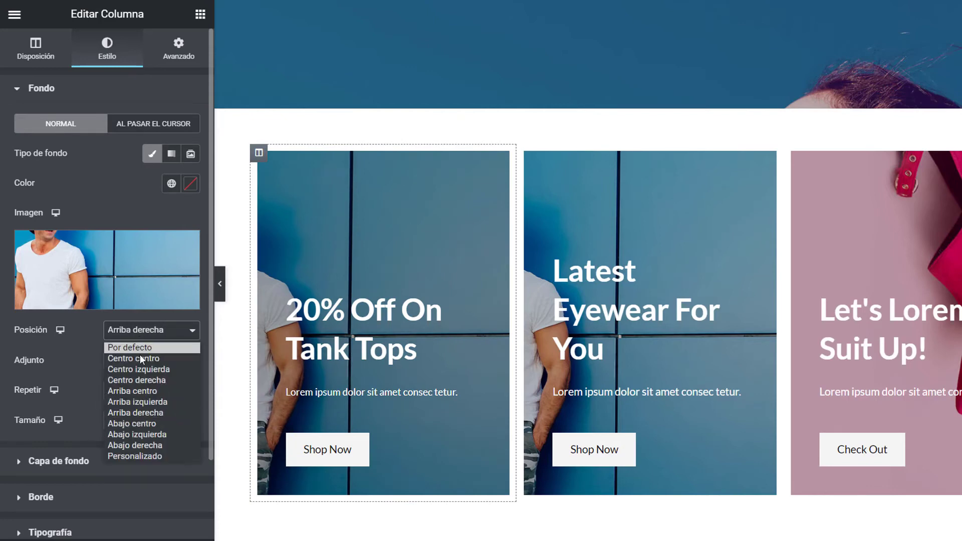
click(140, 434)
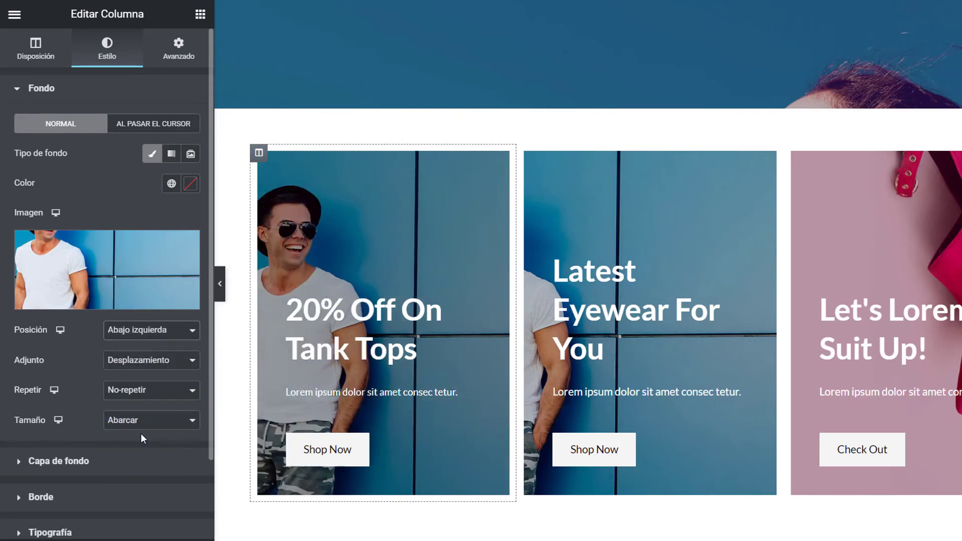
Try a custom background position for the first promo column, with X at -8 px and Y at 50 px.
click(137, 338)
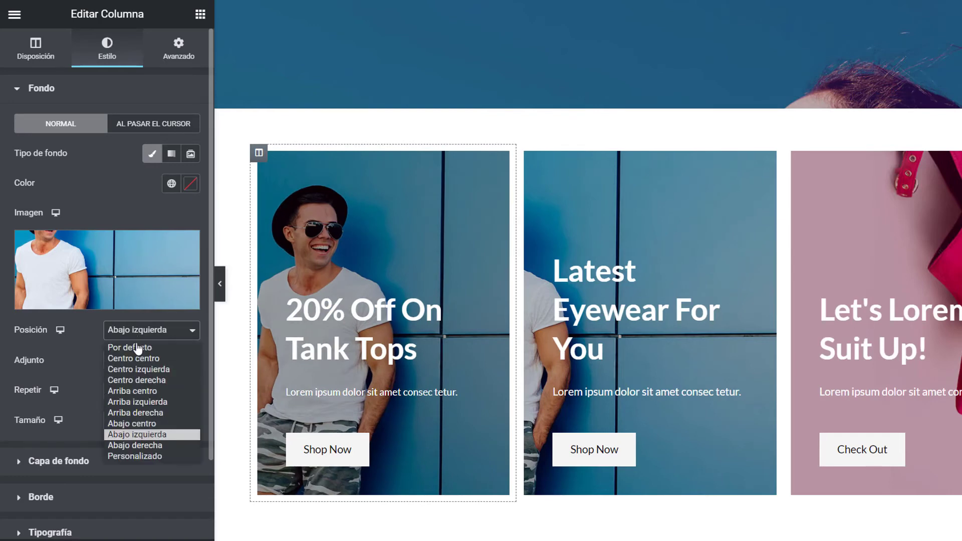
click(125, 456)
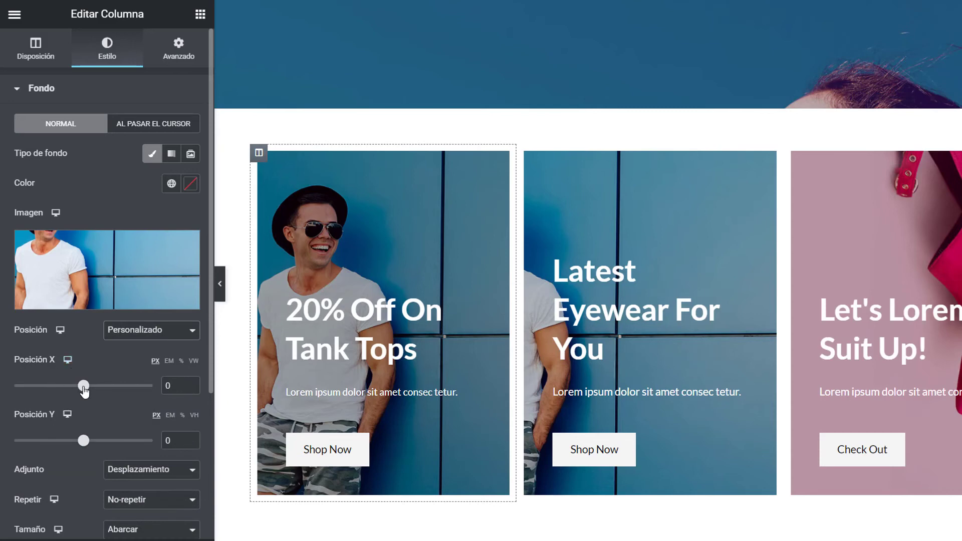
drag(84, 391, 83, 391)
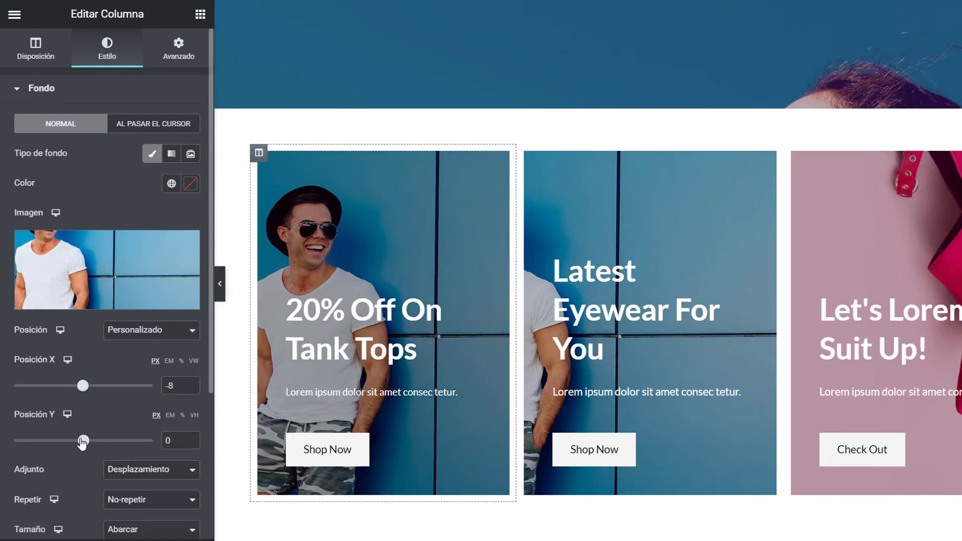
mouse_move(83, 443)
mouse_down()
mouse_move(70, 441)
mouse_move(87, 443)
mouse_up()
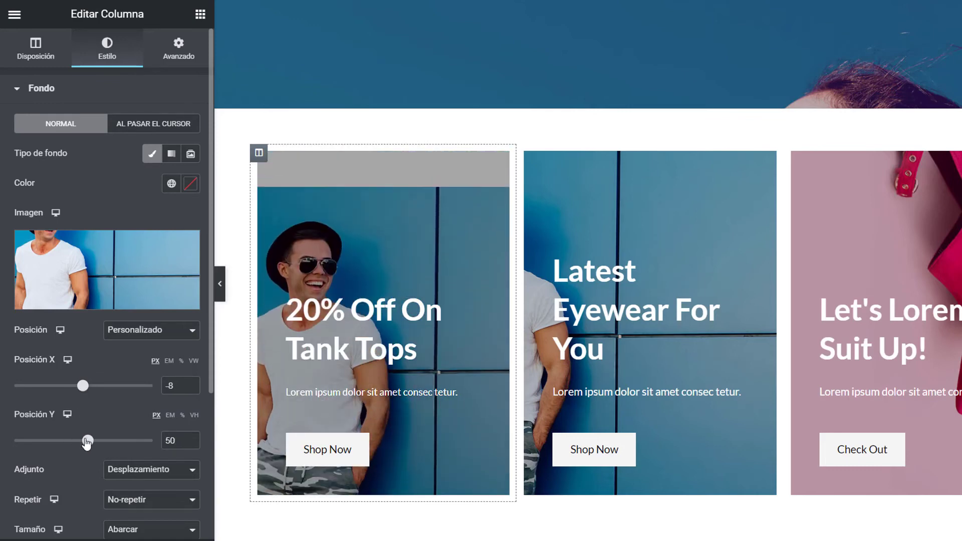
Set the first promo column's background image position to Arriba izquierda.
click(141, 336)
click(134, 404)
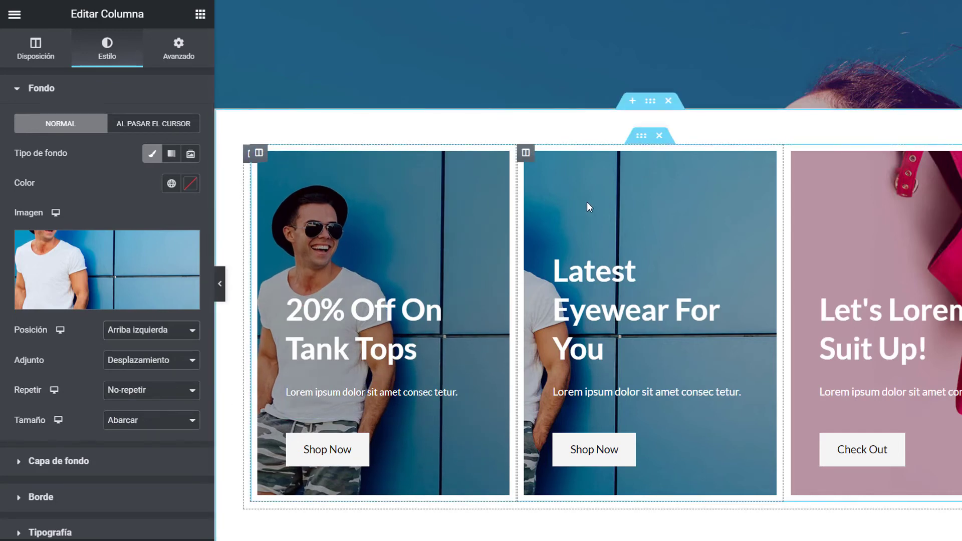
Duplicate the "20% Off On Tank Tops" column and delete the copy.
right_click(262, 156)
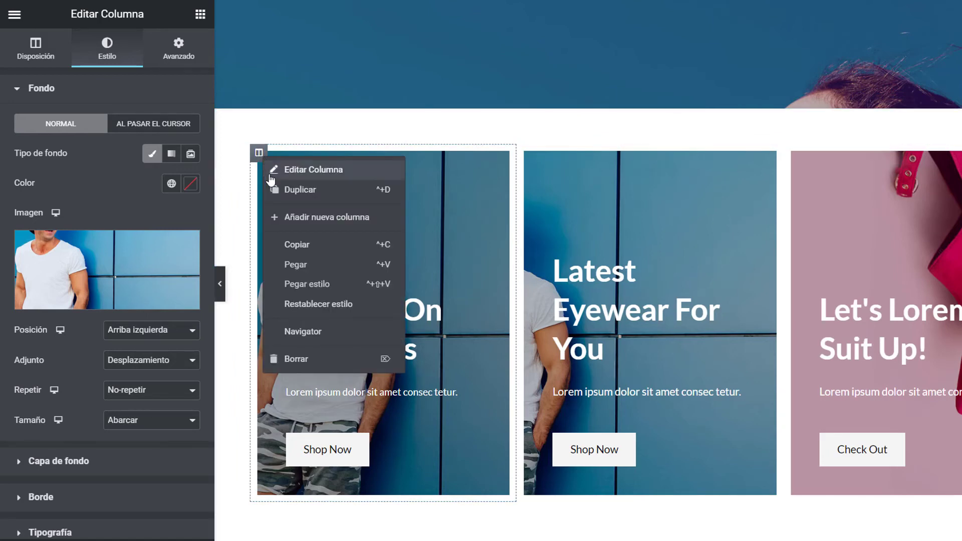
click(316, 195)
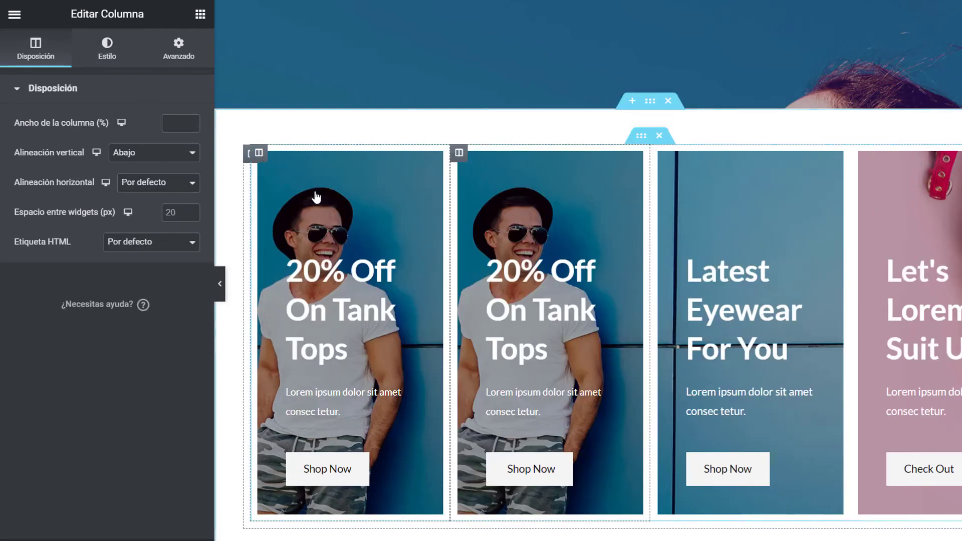
right_click(458, 154)
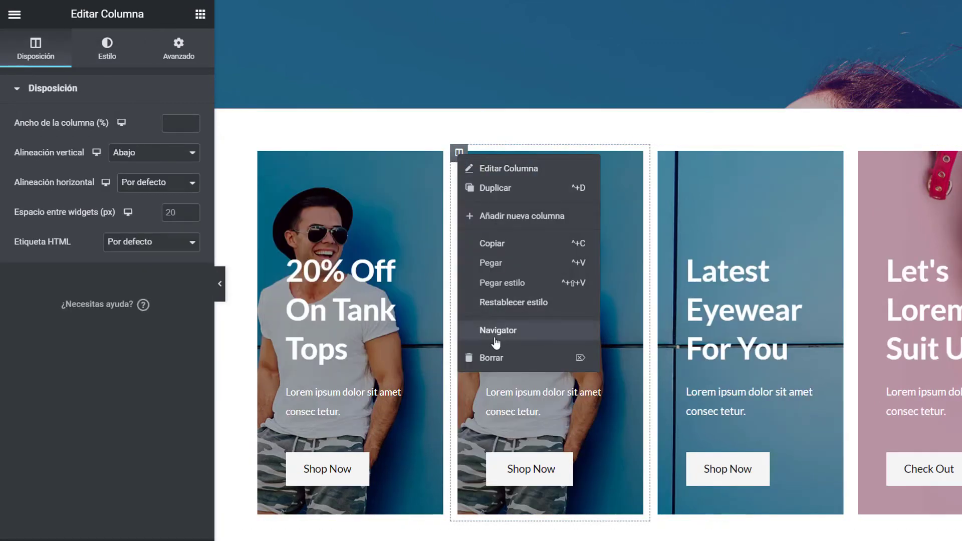
click(494, 357)
Reset the style of the "20% Off On Tank Tops" column and undo the reset.
right_click(262, 158)
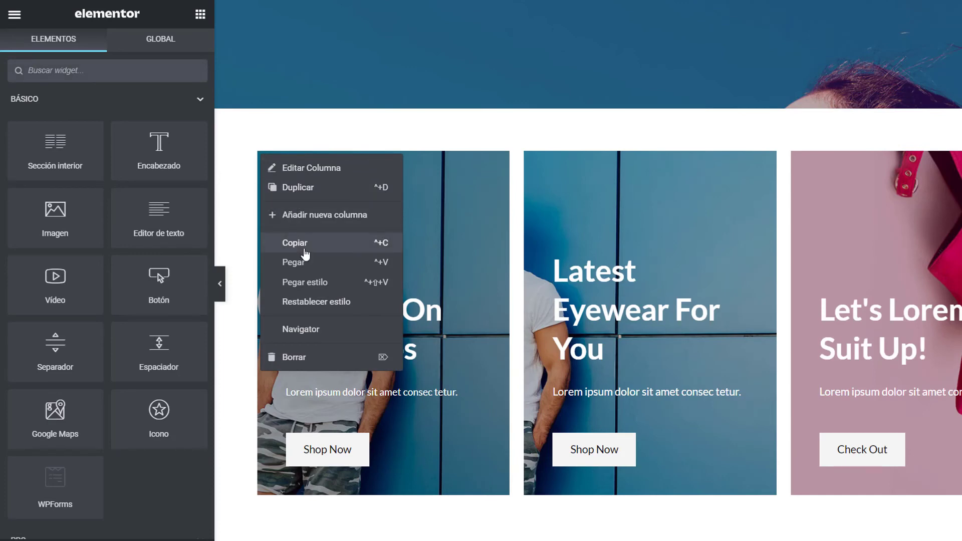
click(306, 302)
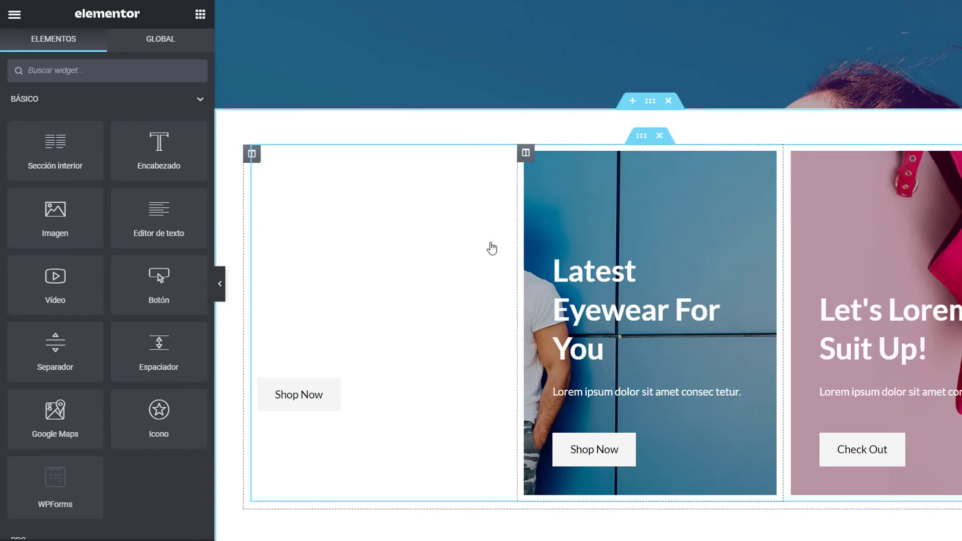
key(ctrl+z)
right_click(277, 186)
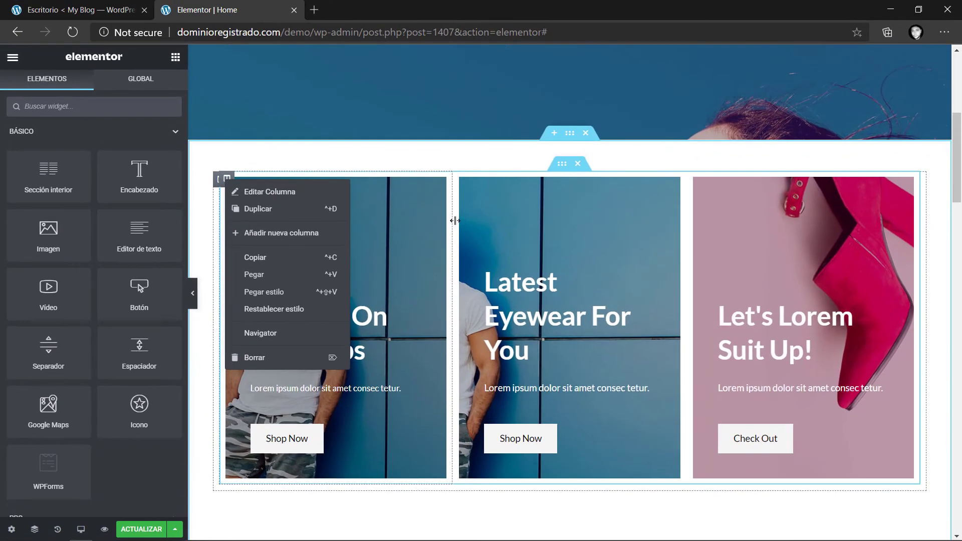
scroll(455, 220, up, 5)
scroll(456, 221, down, 8)
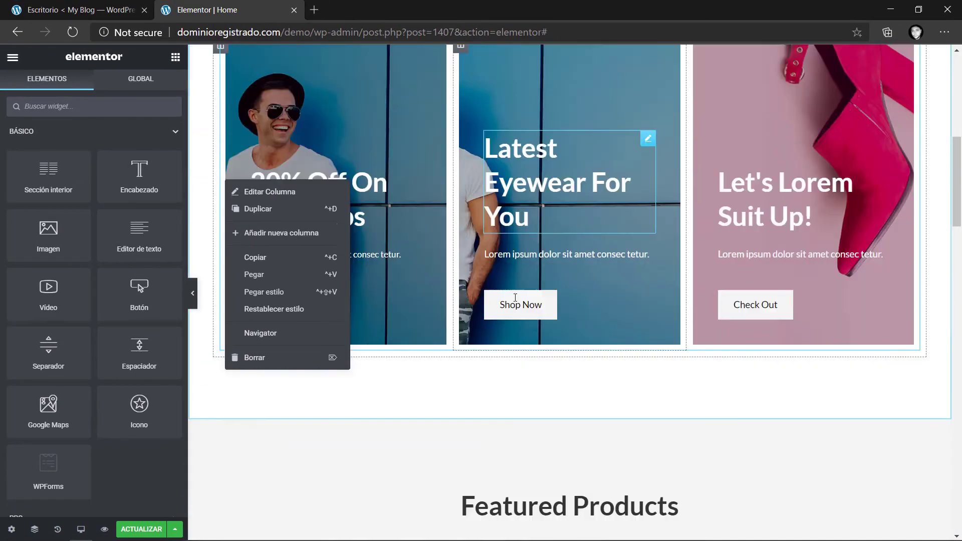
Add a new section with two equal columns above the "Ofertas para este verano!" banner.
scroll(515, 297, down, 4)
click(393, 230)
scroll(395, 230, up, 8)
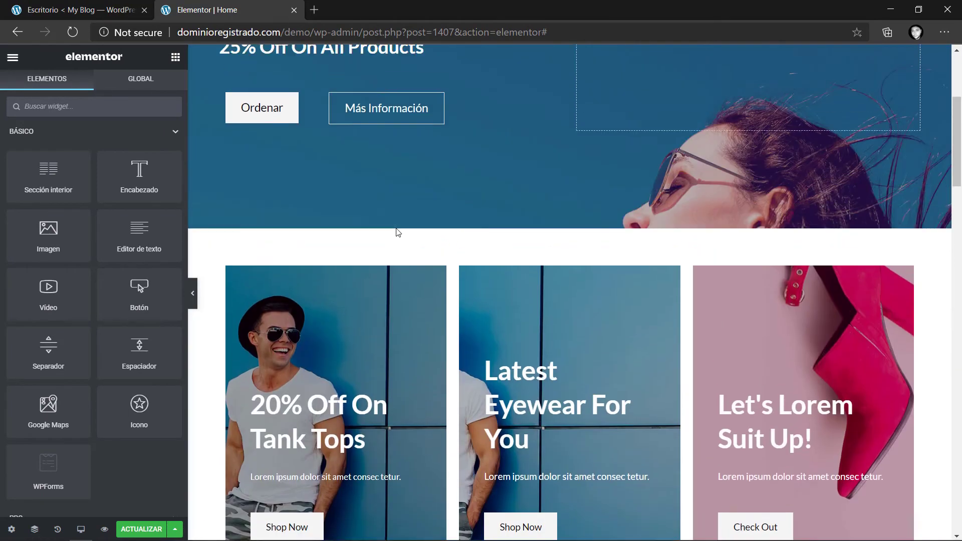
scroll(398, 232, up, 5)
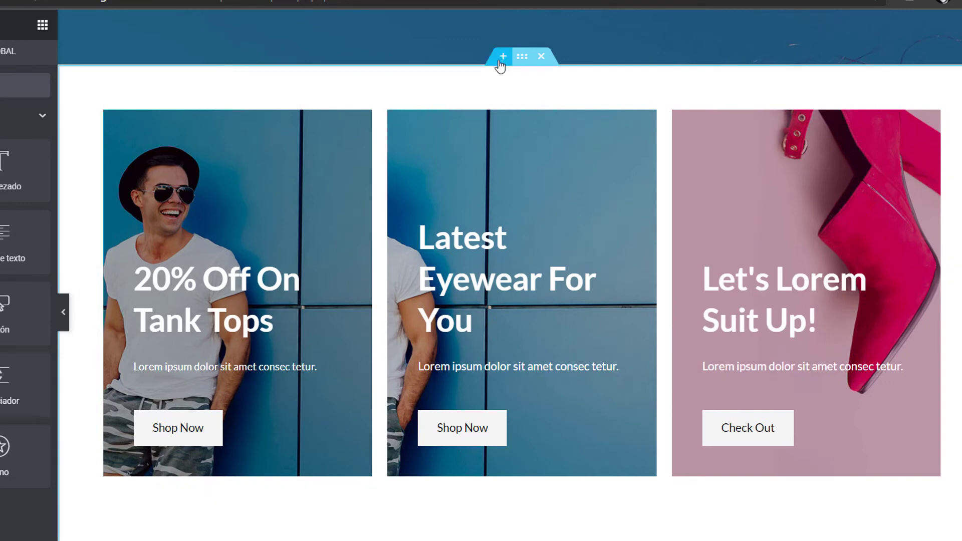
scroll(501, 71, down, 7)
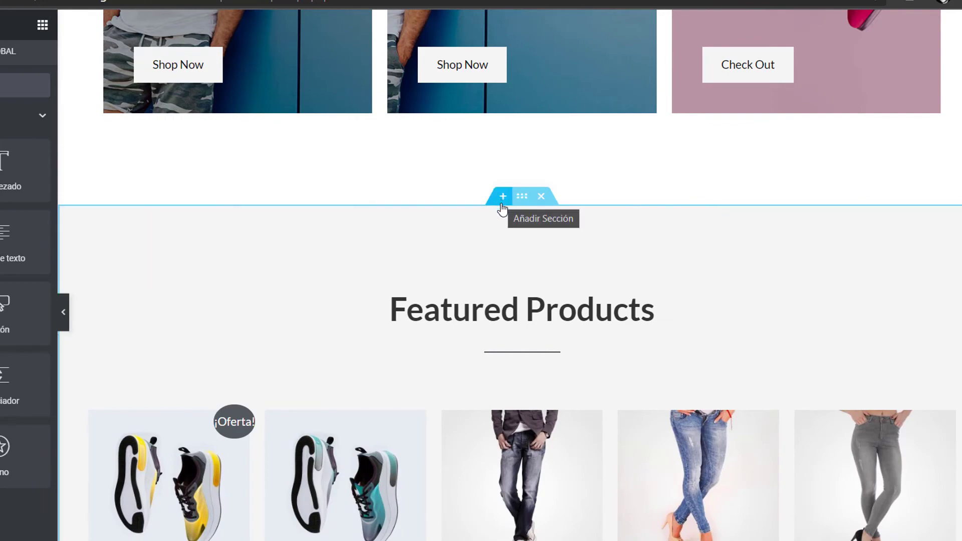
scroll(502, 205, up, 18)
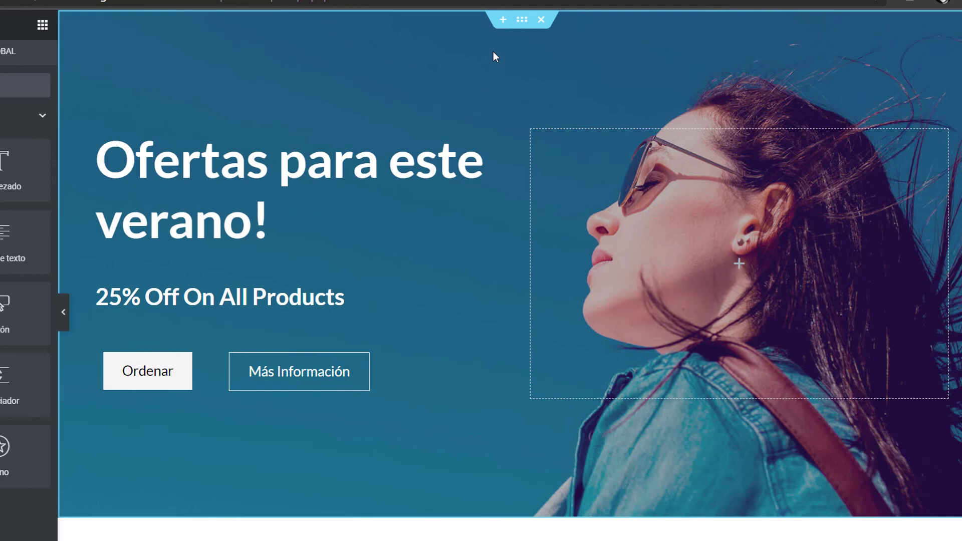
click(503, 21)
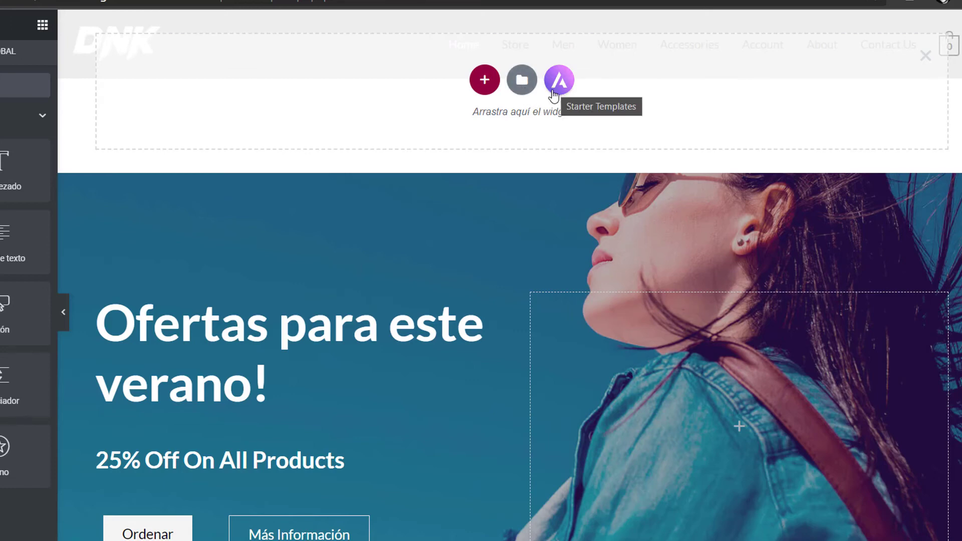
click(483, 81)
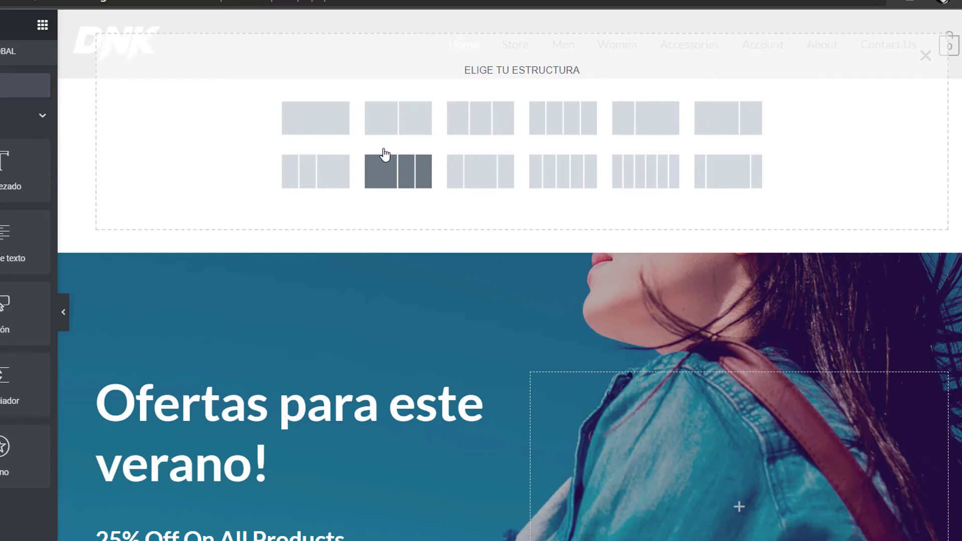
click(403, 122)
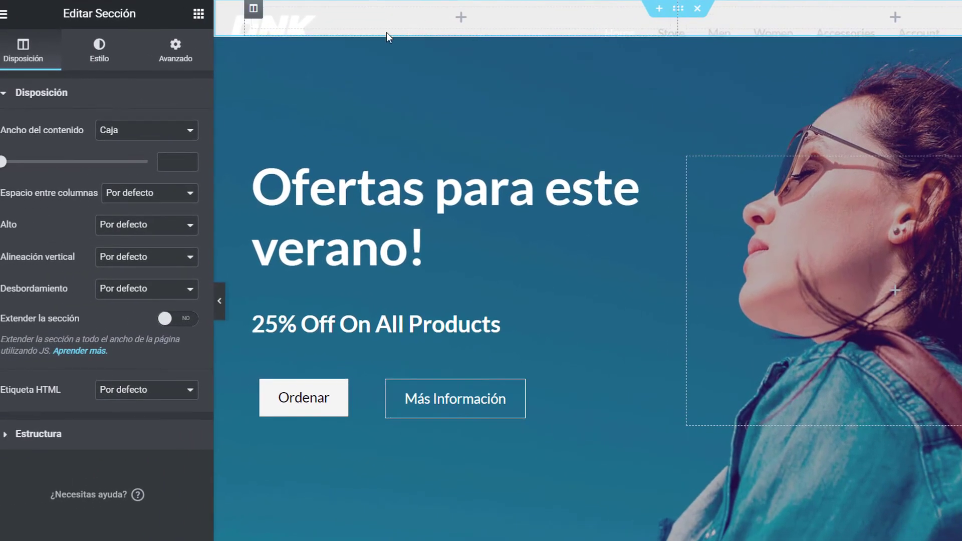
Place a Video widget in the new section's first column and an Image widget in its second column.
click(198, 17)
drag(58, 303, 460, 16)
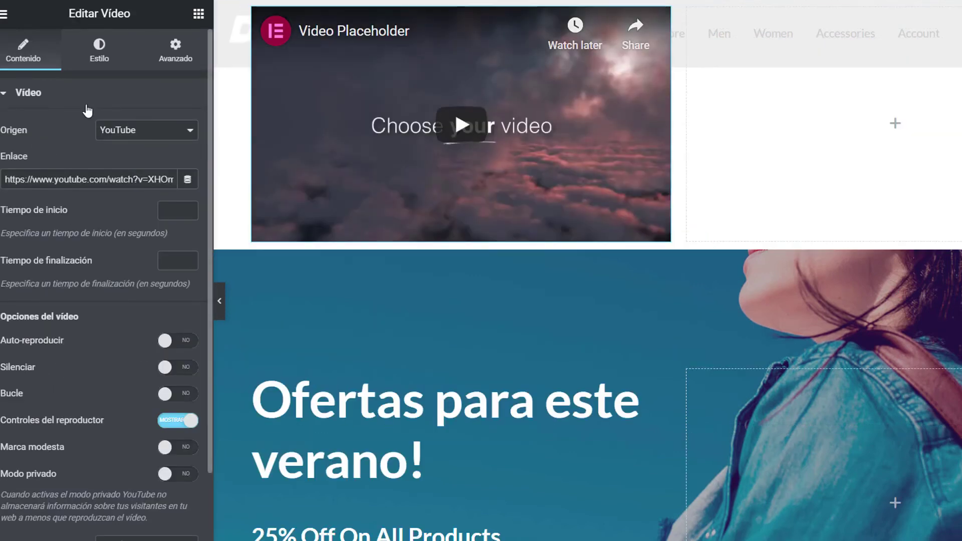
click(199, 15)
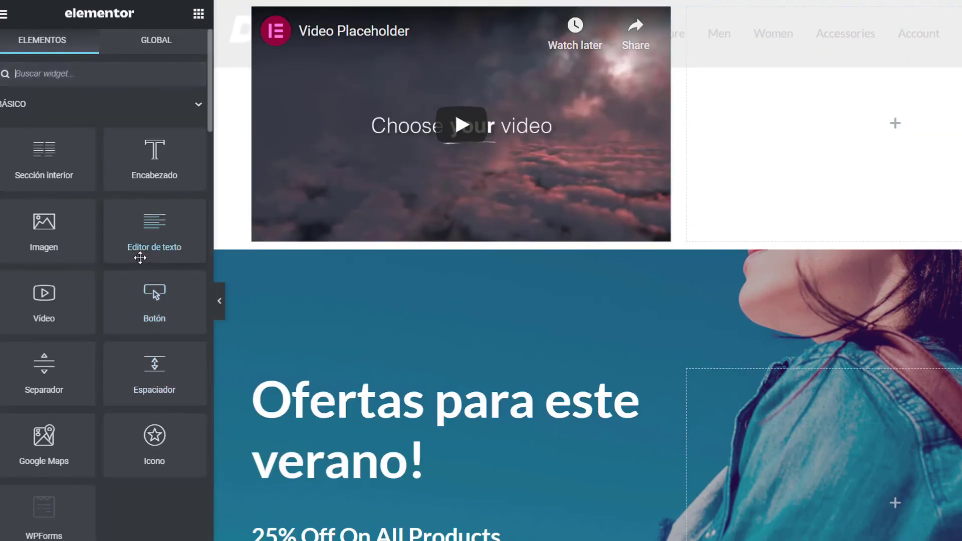
drag(59, 247, 876, 123)
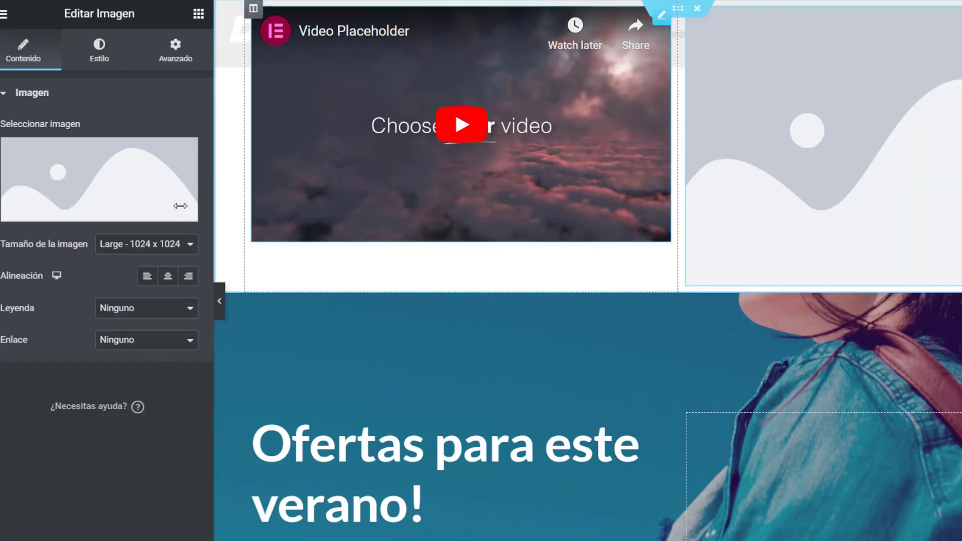
Insert the photo of the man in dark jeans from the media library into the Image widget.
click(155, 158)
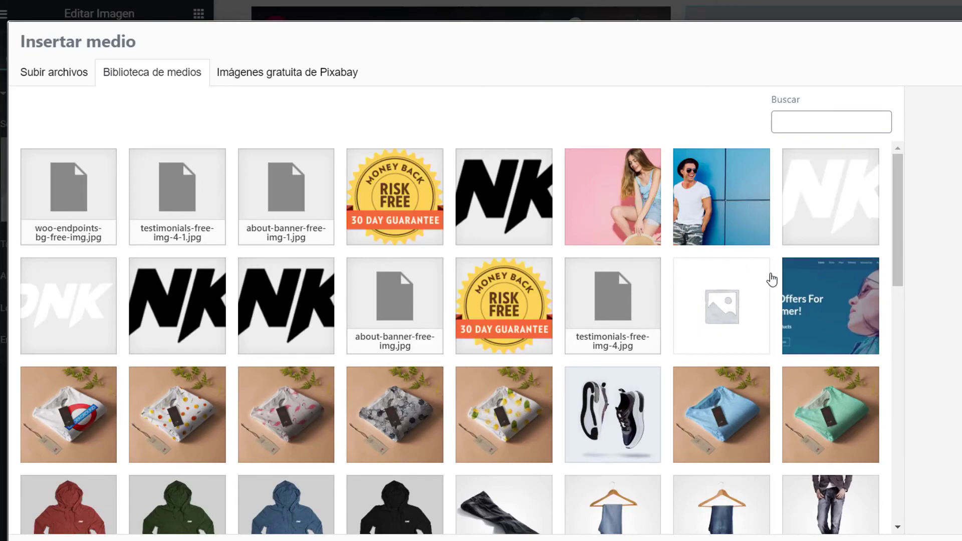
scroll(689, 326, down, 6)
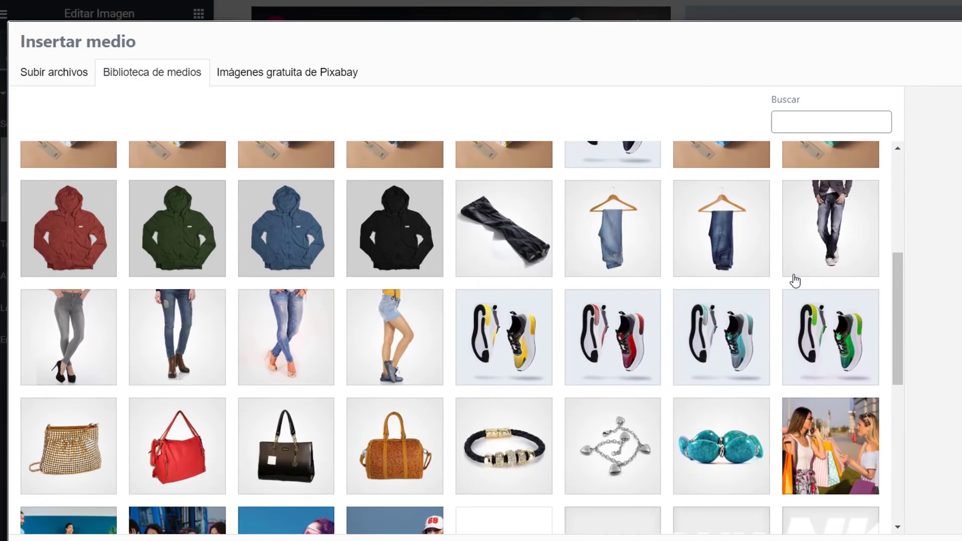
click(825, 254)
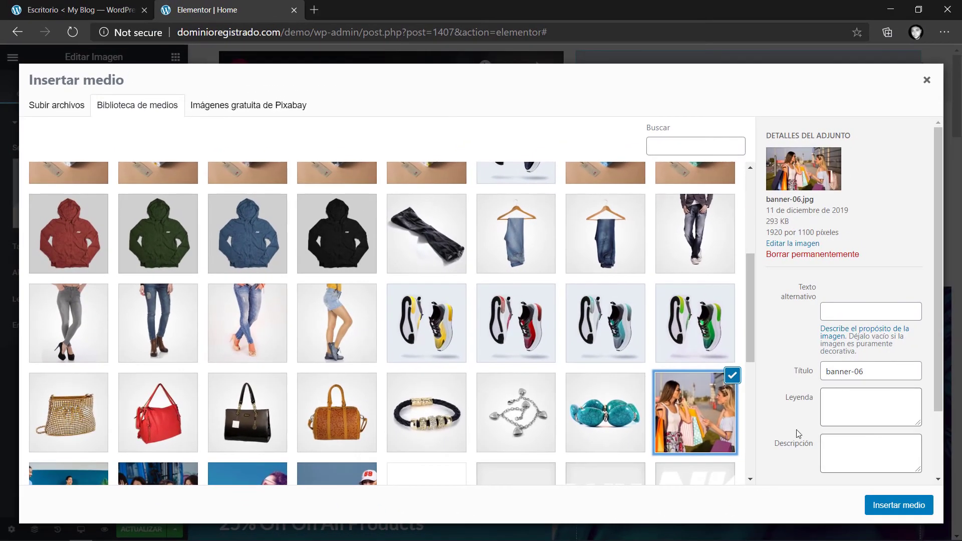
click(897, 504)
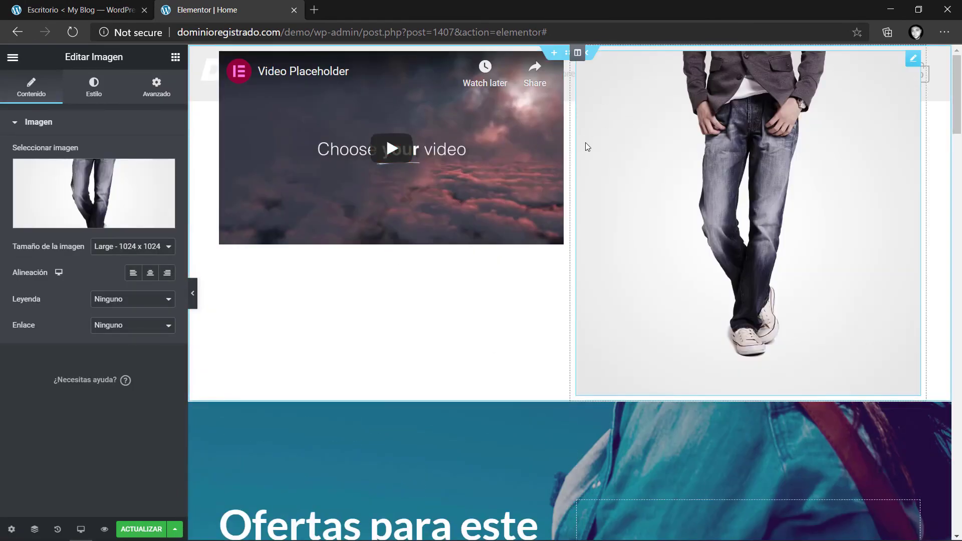
Try the Medium Large, Woocommerce Gallery and Woocommerce Thumbnail sizes on the jeans image, and set its height to 303 px.
click(132, 246)
click(117, 279)
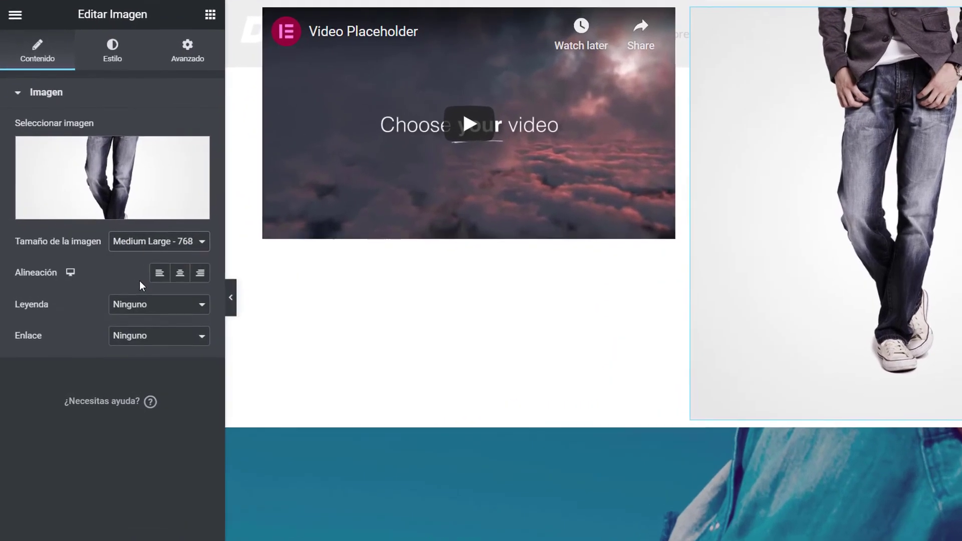
click(142, 245)
click(141, 348)
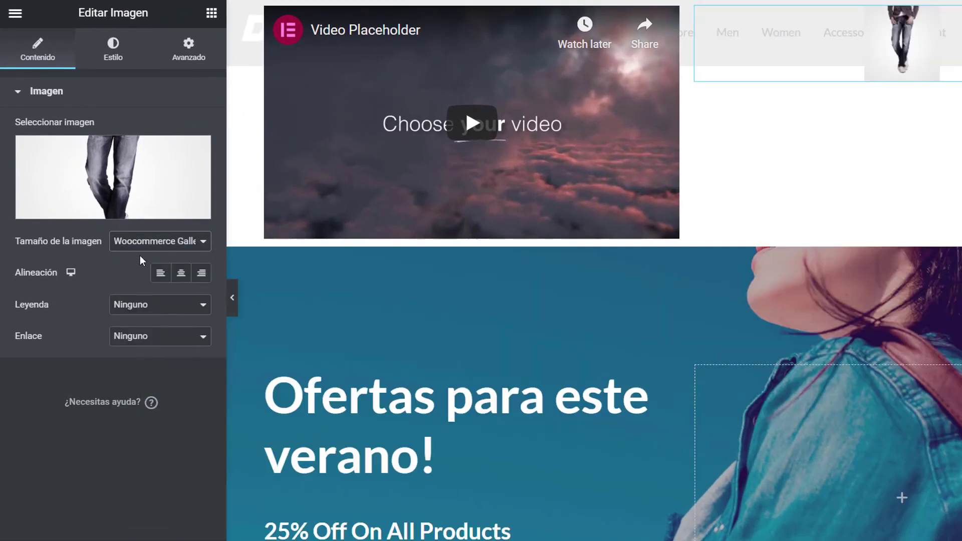
click(140, 245)
click(138, 328)
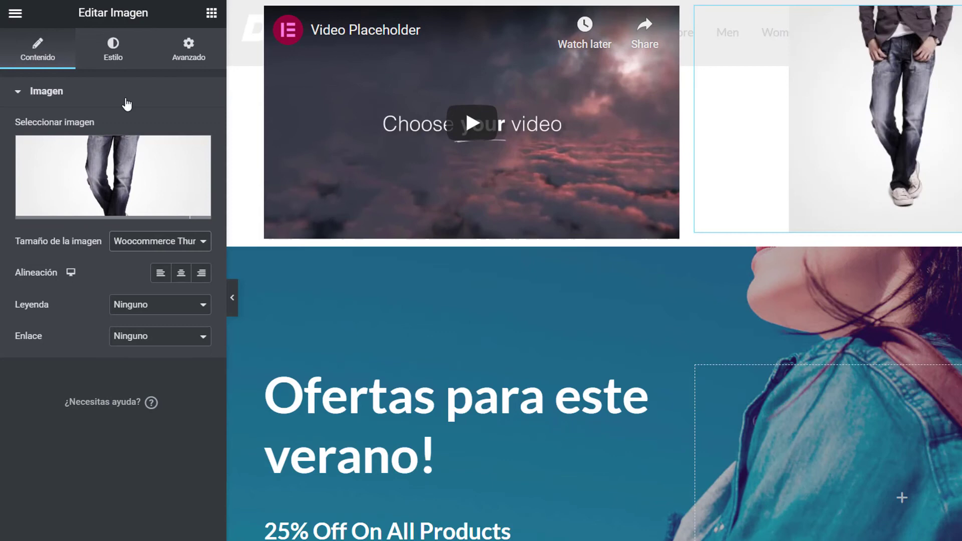
click(114, 59)
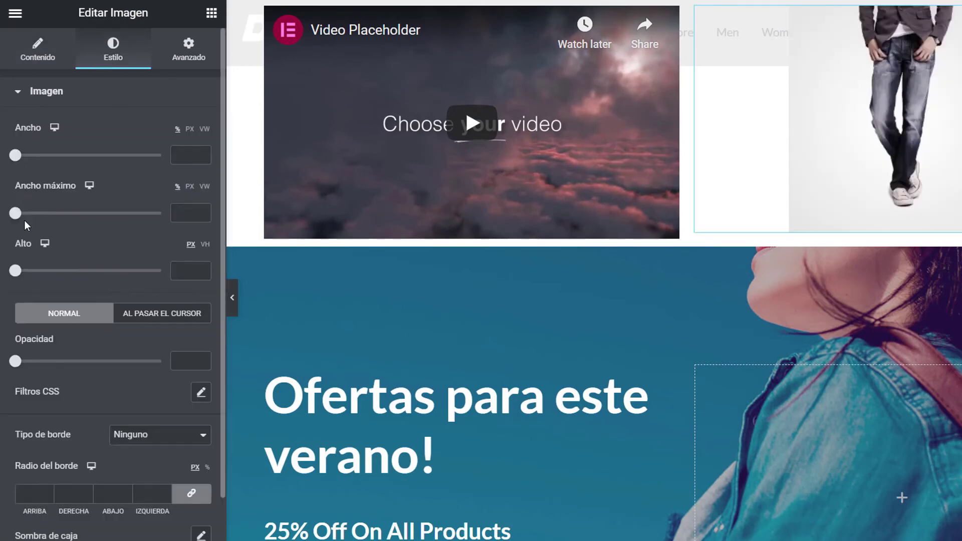
drag(18, 275, 105, 279)
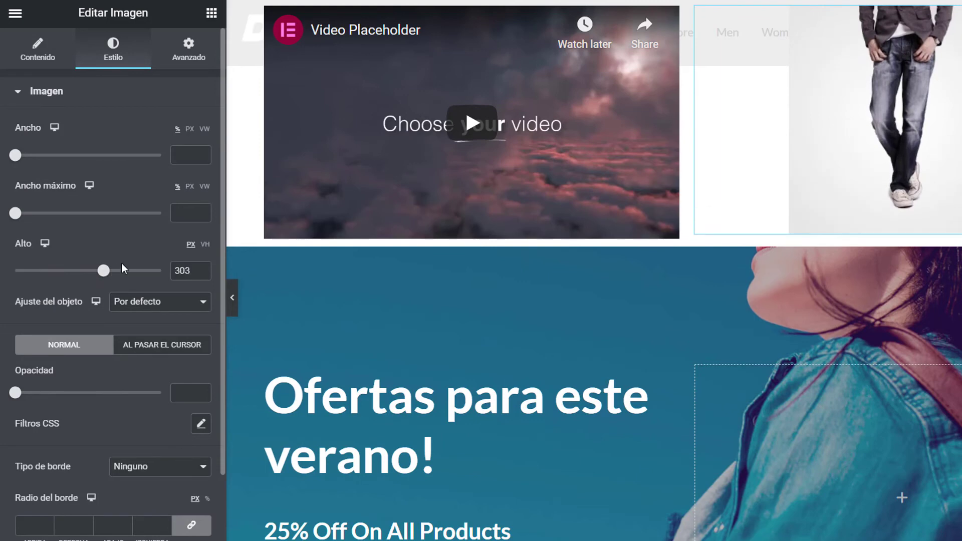
Delete the two-column section holding the video and the jeans image.
mouse_move(701, 14)
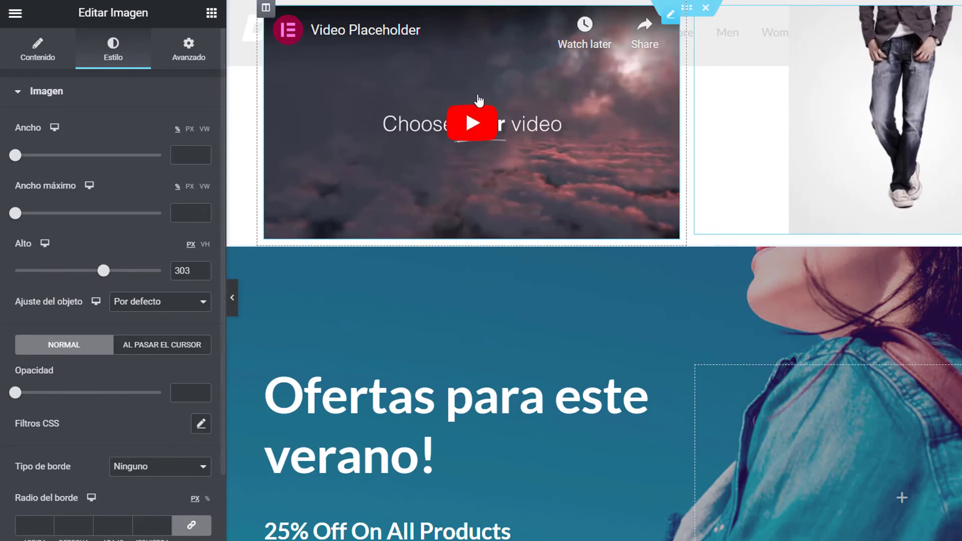
click(704, 9)
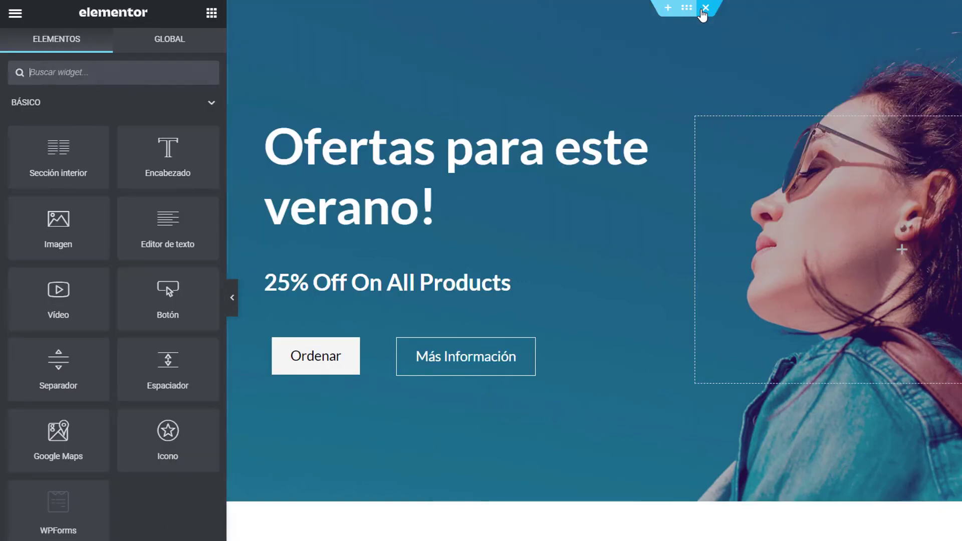
Open the column structure choices in the empty area at the end of the page and close them.
scroll(628, 280, down, 10)
scroll(627, 278, down, 15)
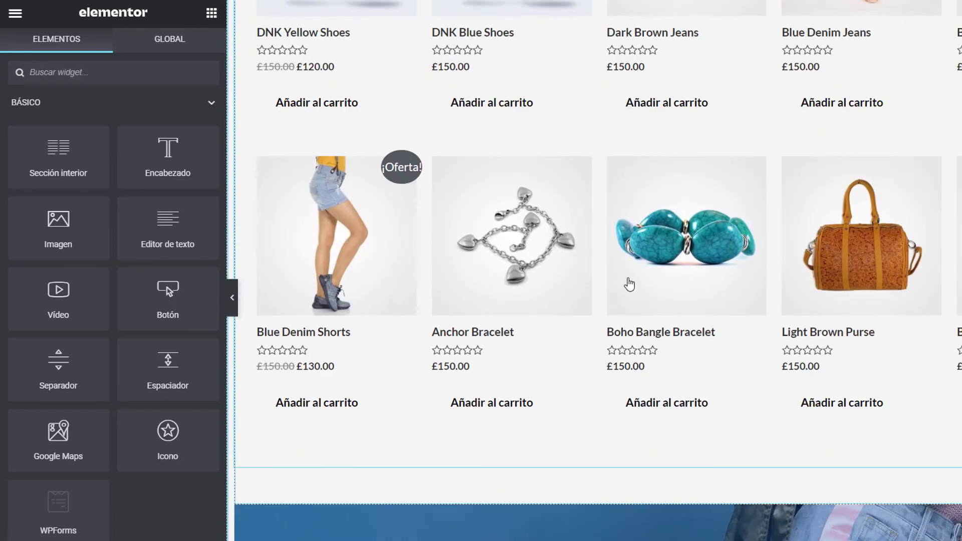
scroll(628, 277, up, 5)
scroll(628, 278, down, 2)
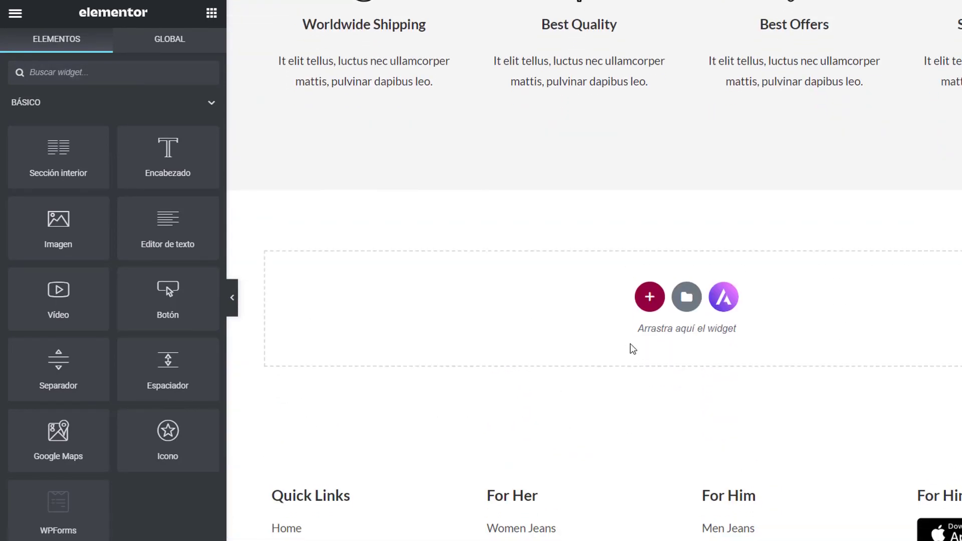
click(649, 301)
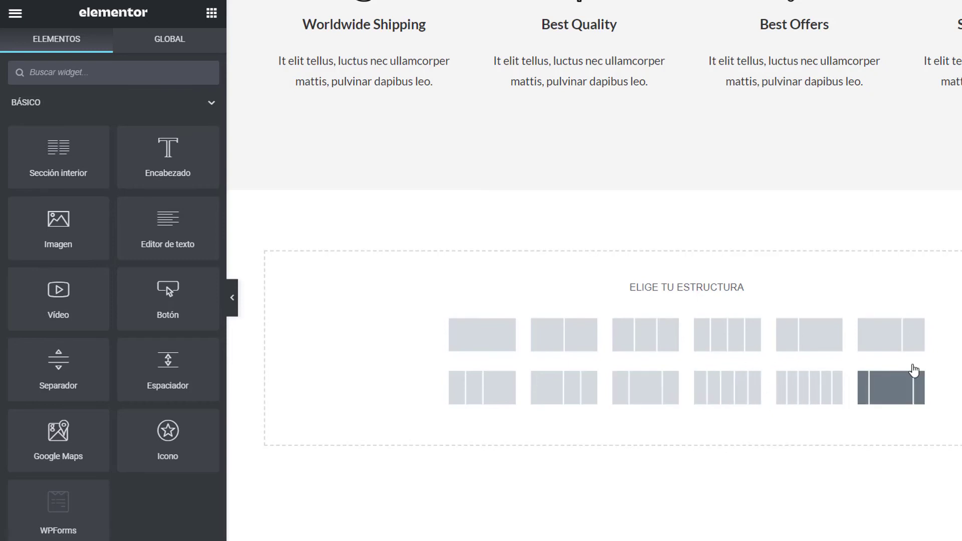
key(Escape)
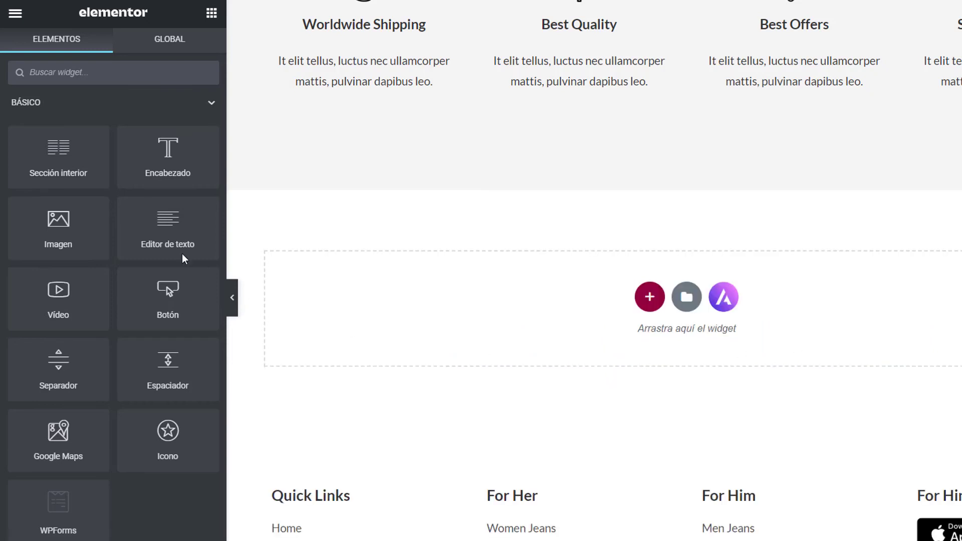
Open the template library from the empty area at the end of the page and browse its page templates.
click(686, 298)
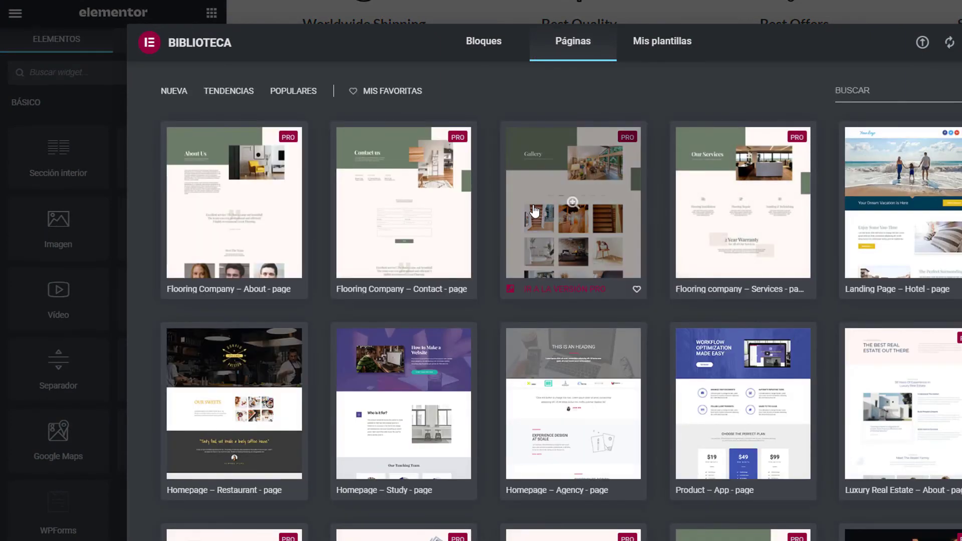
scroll(486, 215, down, 10)
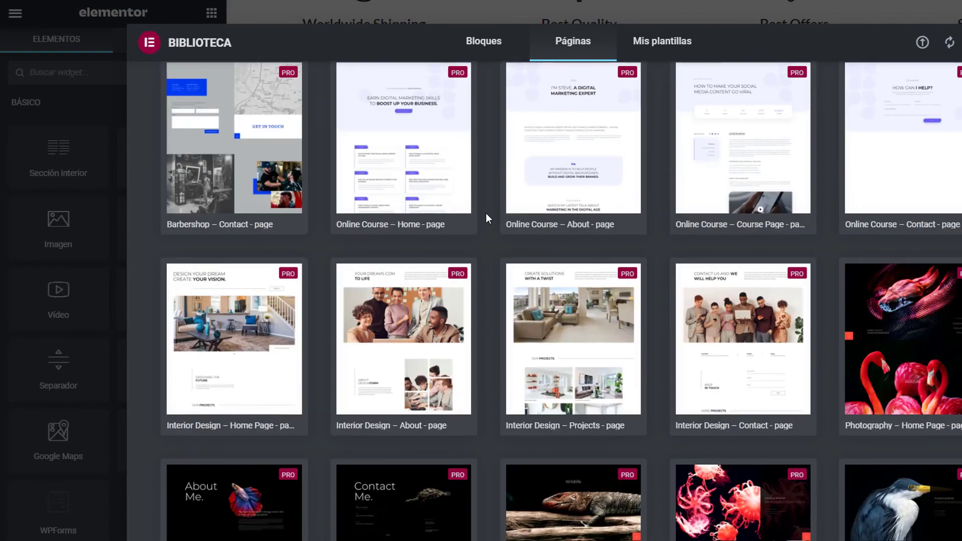
scroll(485, 212, down, 5)
scroll(486, 212, up, 7)
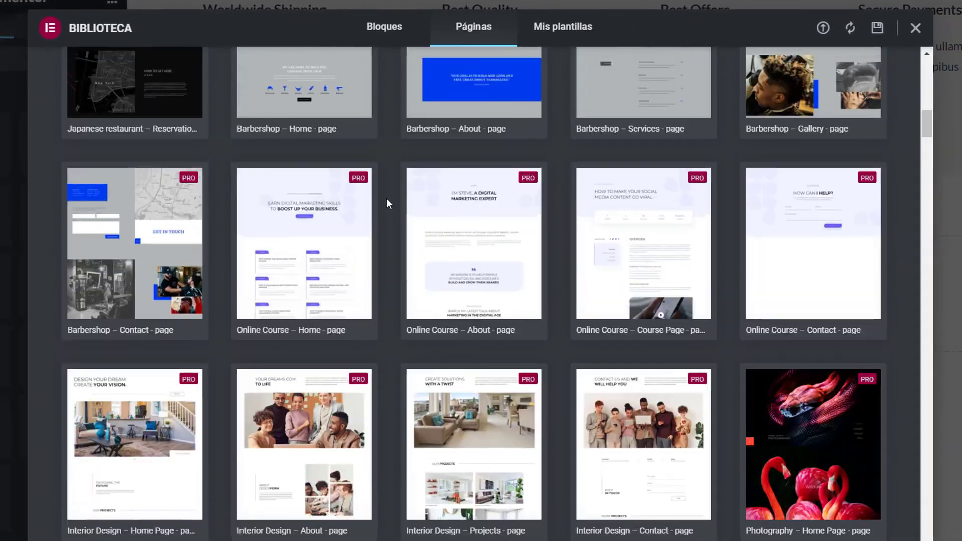
scroll(386, 201, up, 10)
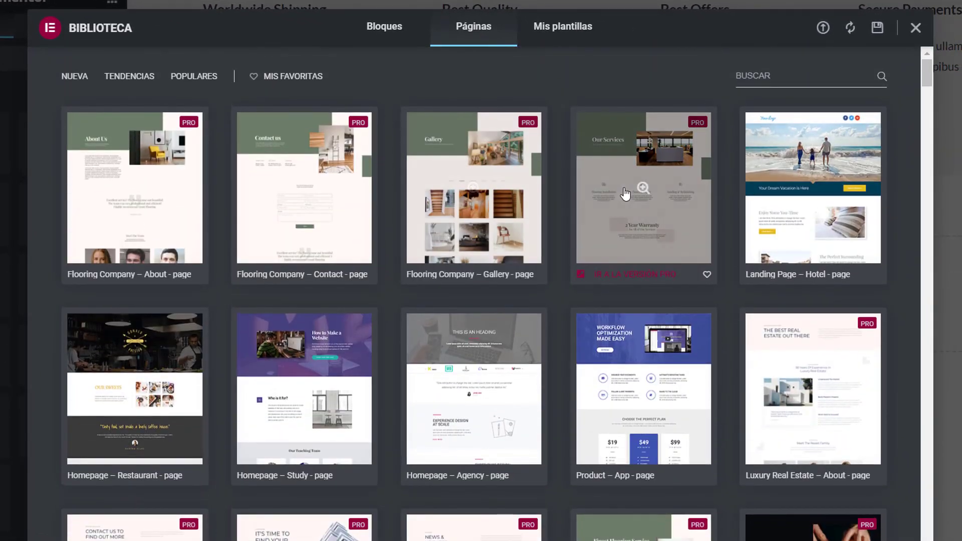
Preview the "Landing Page – Hotel" template and examine its sections.
click(812, 190)
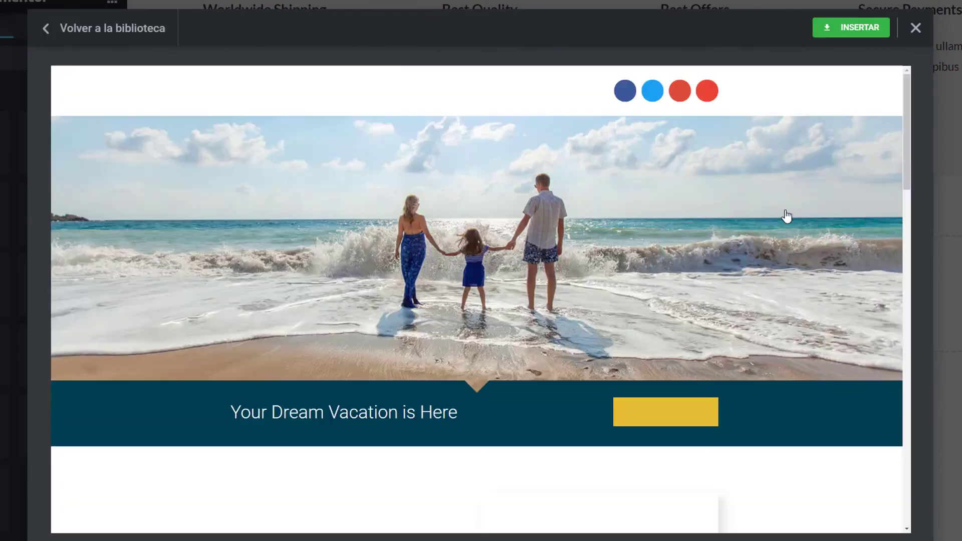
scroll(619, 271, down, 8)
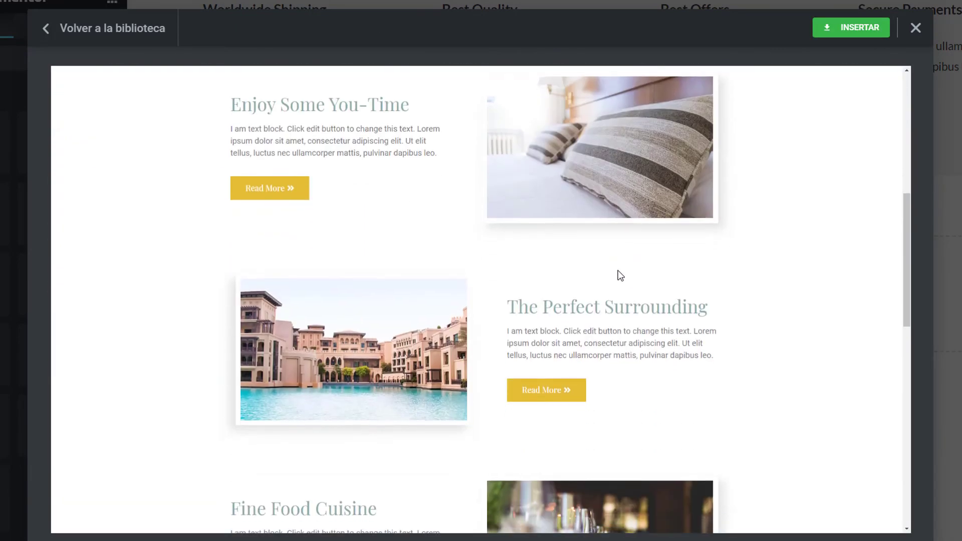
scroll(677, 245, up, 3)
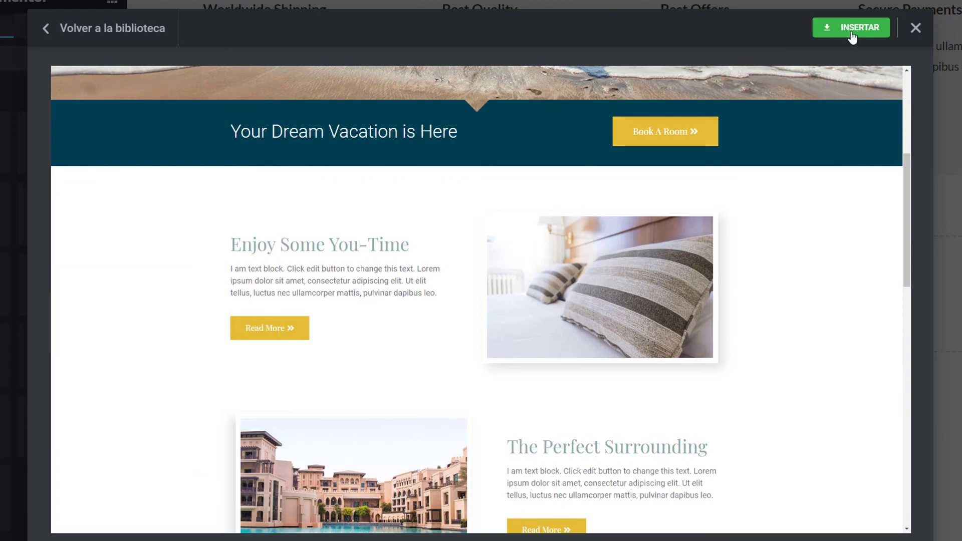
drag(906, 177, 904, 96)
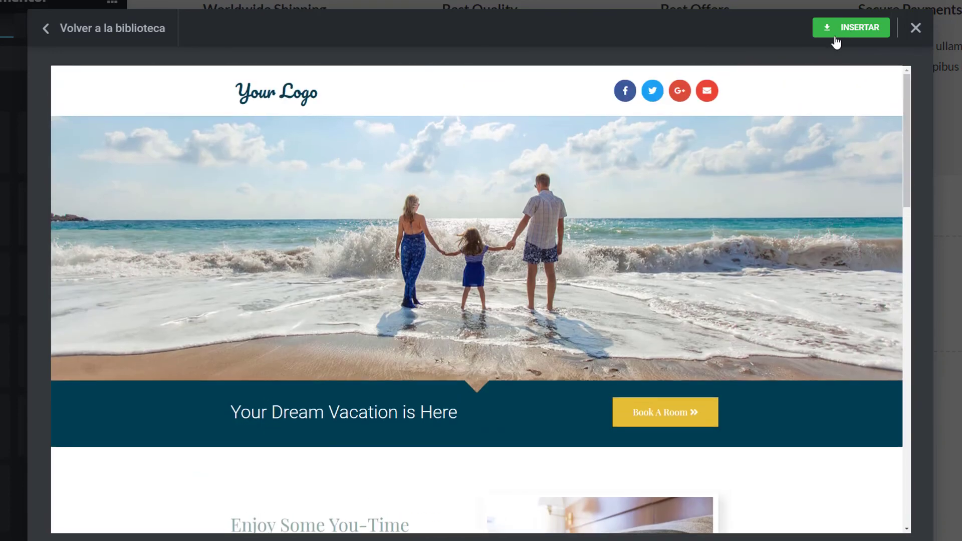
Try to insert the "Landing Page – Hotel" template, and close the template library.
click(835, 36)
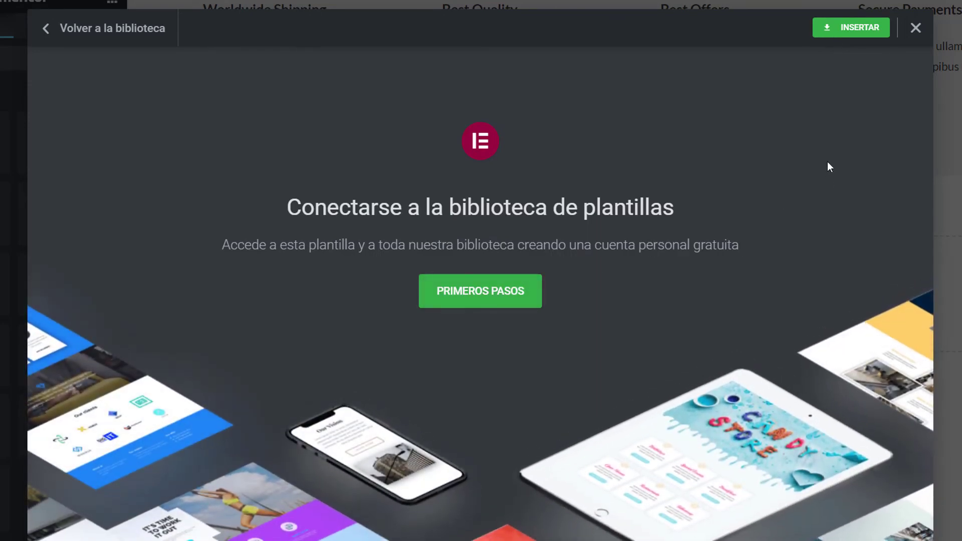
click(915, 29)
scroll(691, 415, down, 3)
scroll(691, 415, up, 15)
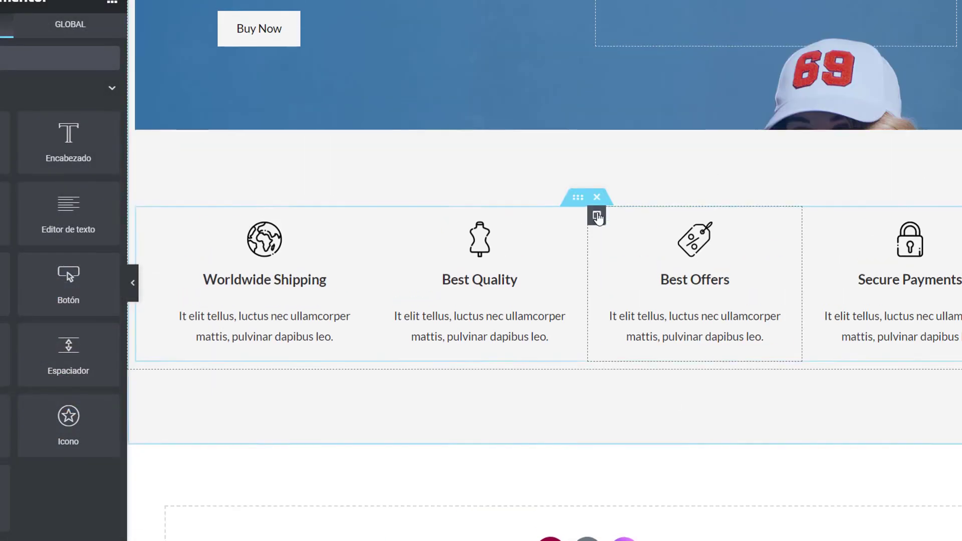
Preview the "Product – App" page template from the library at the end of the page and request its insertion.
scroll(599, 216, up, 5)
scroll(597, 217, down, 5)
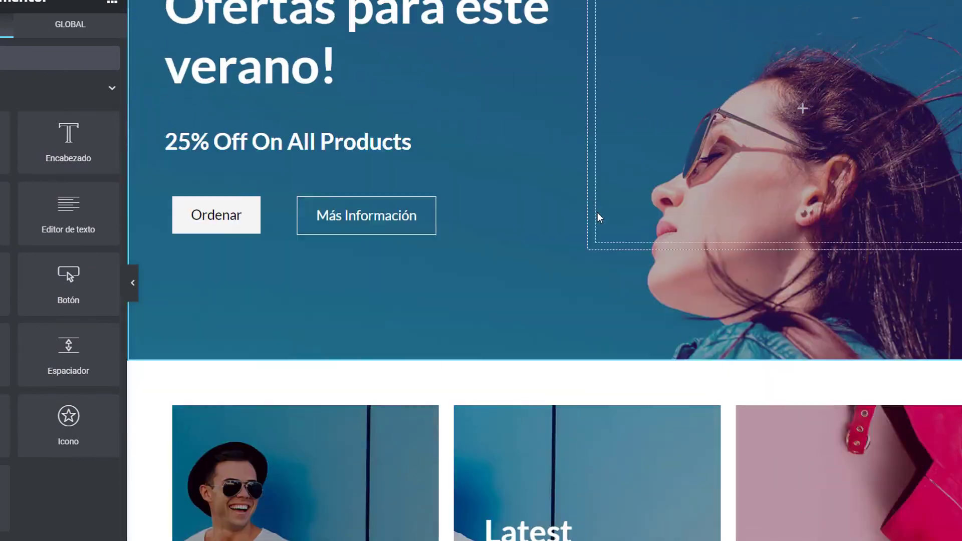
scroll(599, 216, down, 5)
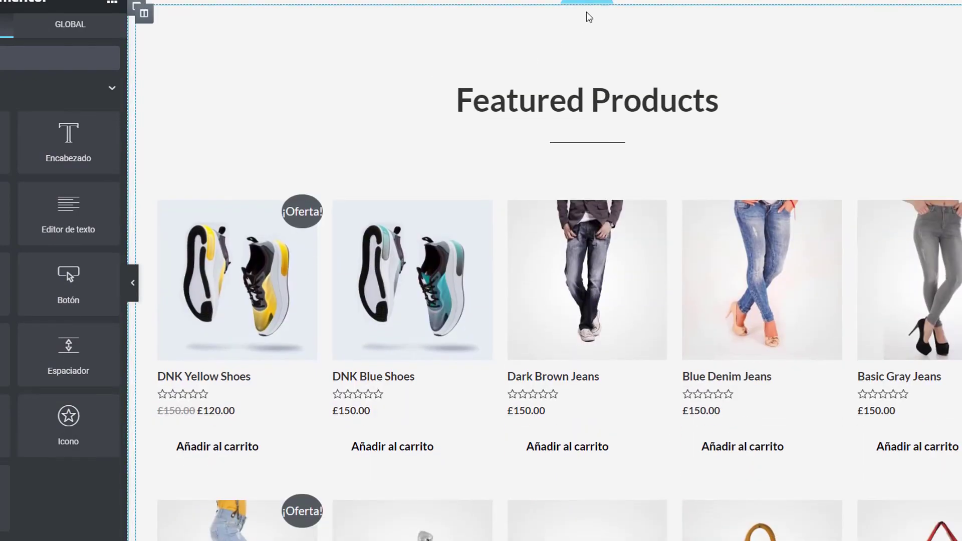
scroll(526, 176, down, 20)
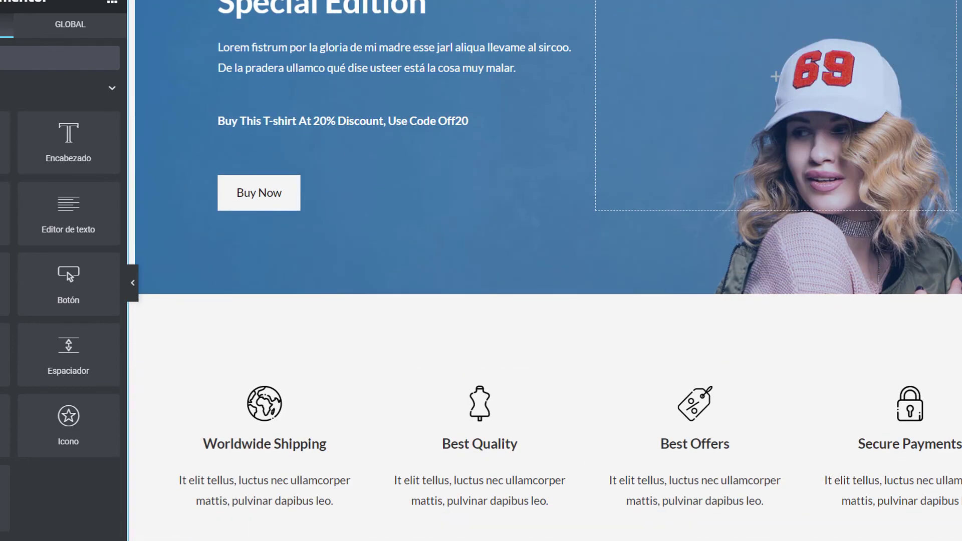
scroll(537, 451, down, 9)
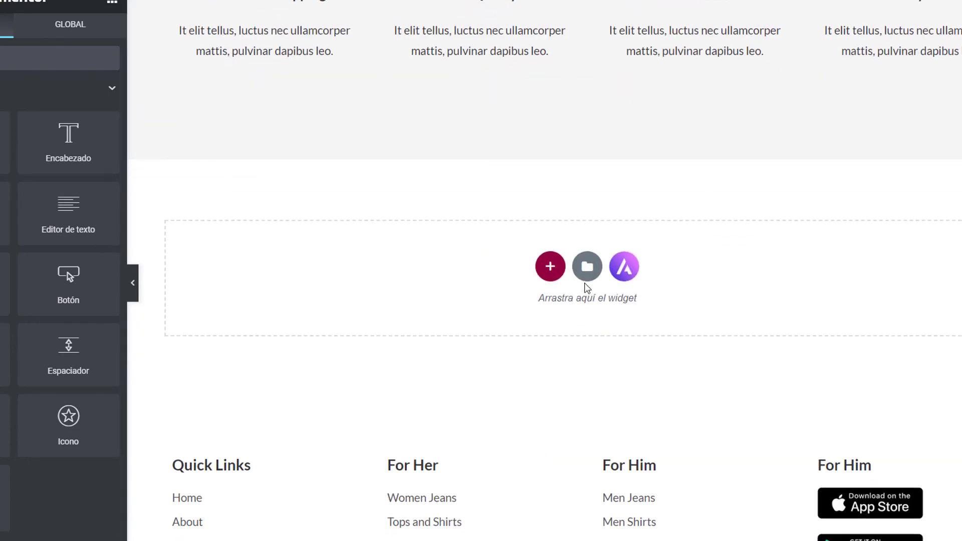
click(587, 267)
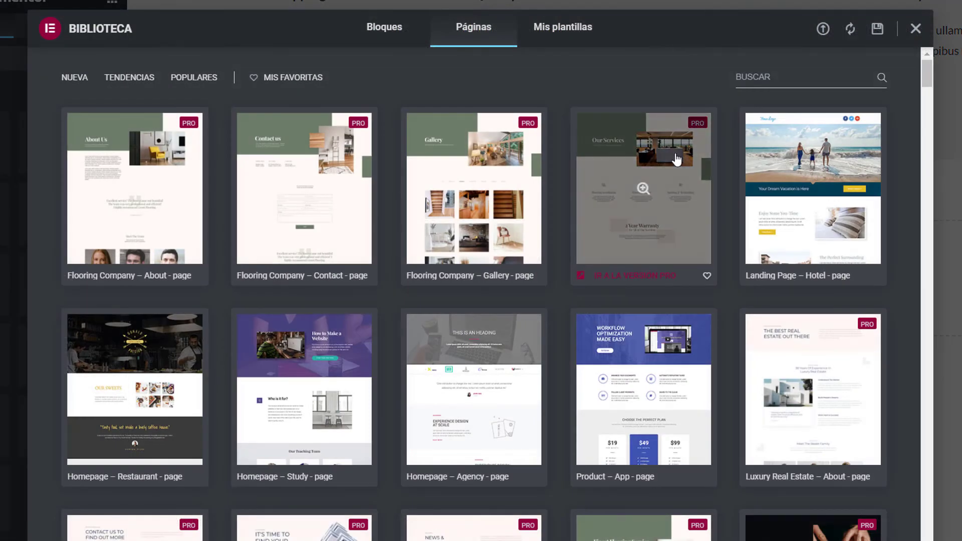
click(631, 357)
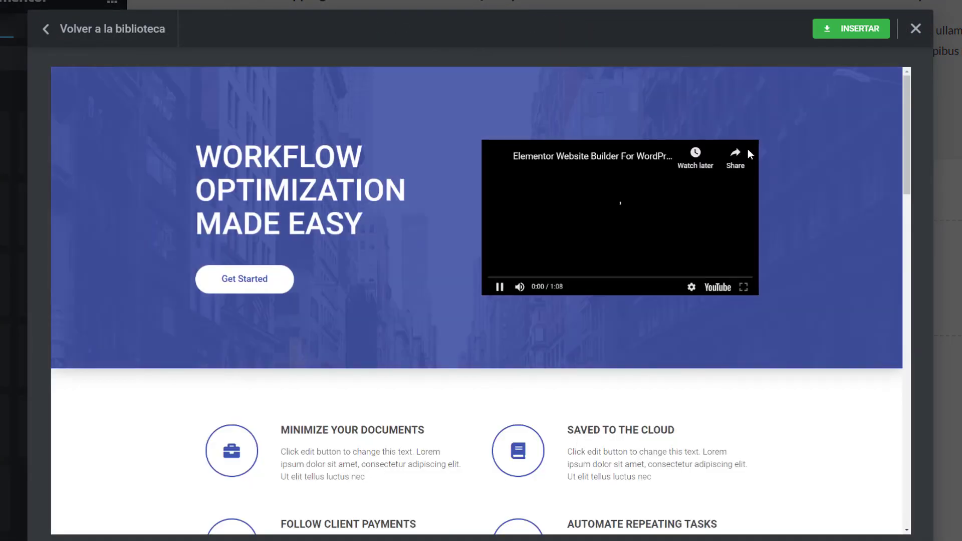
click(849, 30)
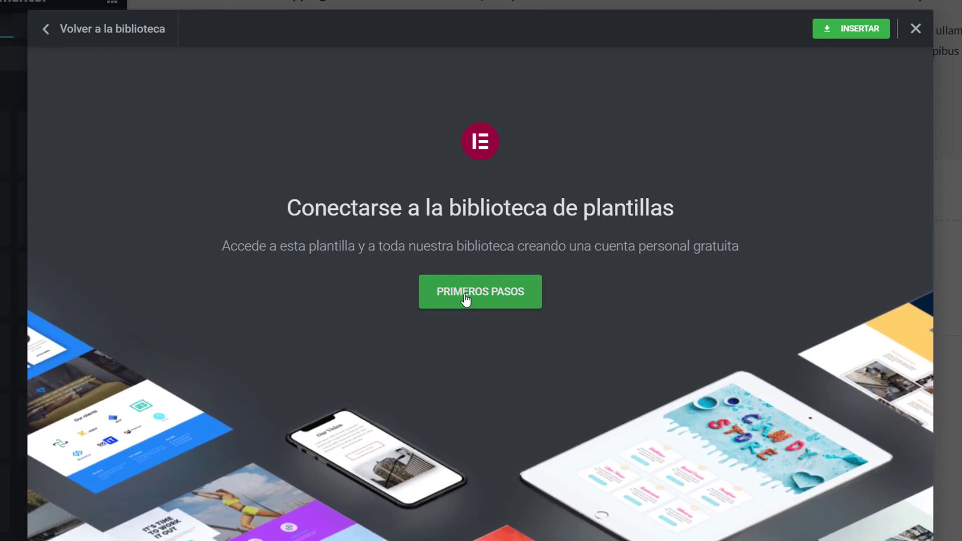
Connect the template library to the Elementor account through its login page to complete the template insertion.
click(497, 294)
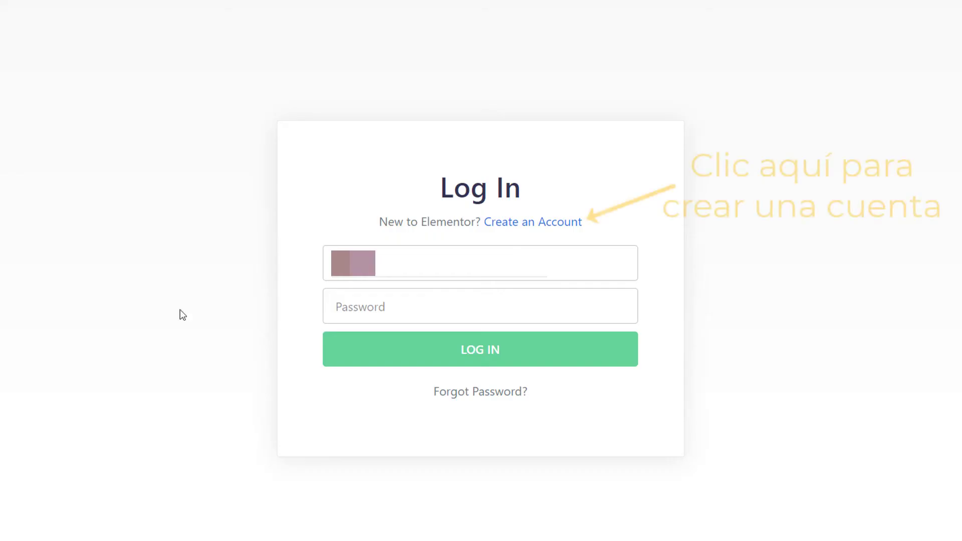
right_click(380, 264)
click(446, 89)
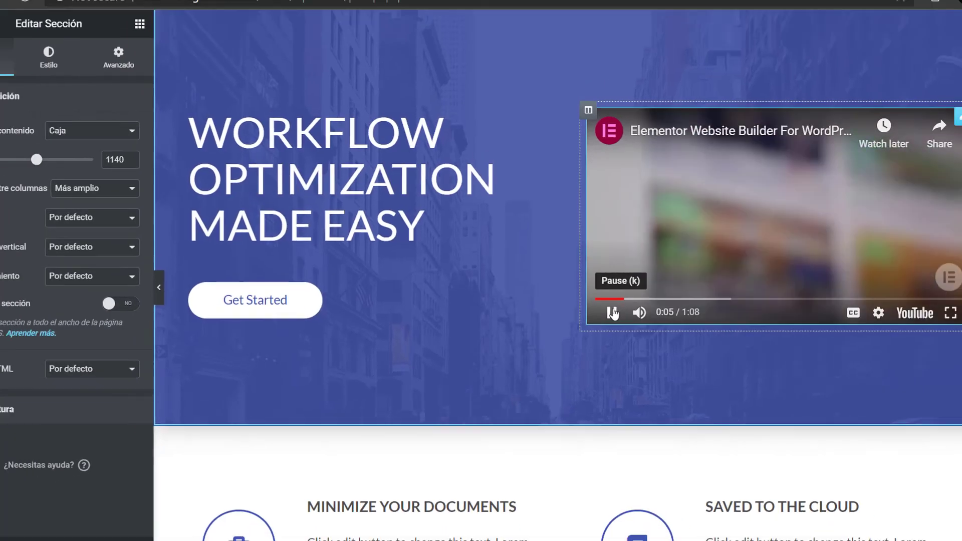
Pause the video in the inserted "Workflow Optimization Made Easy" section and examine the template's sections within the home page.
click(608, 370)
scroll(539, 244, up, 3)
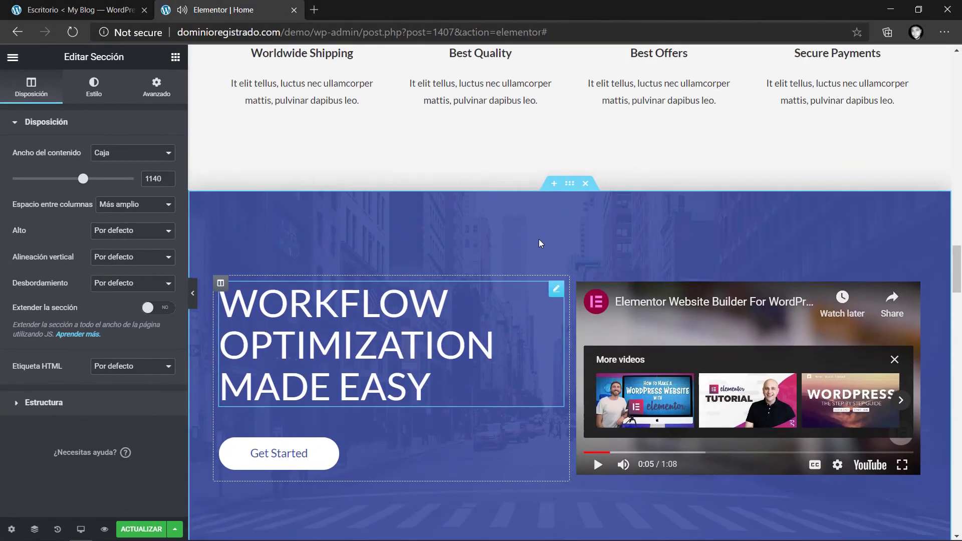
scroll(539, 243, down, 10)
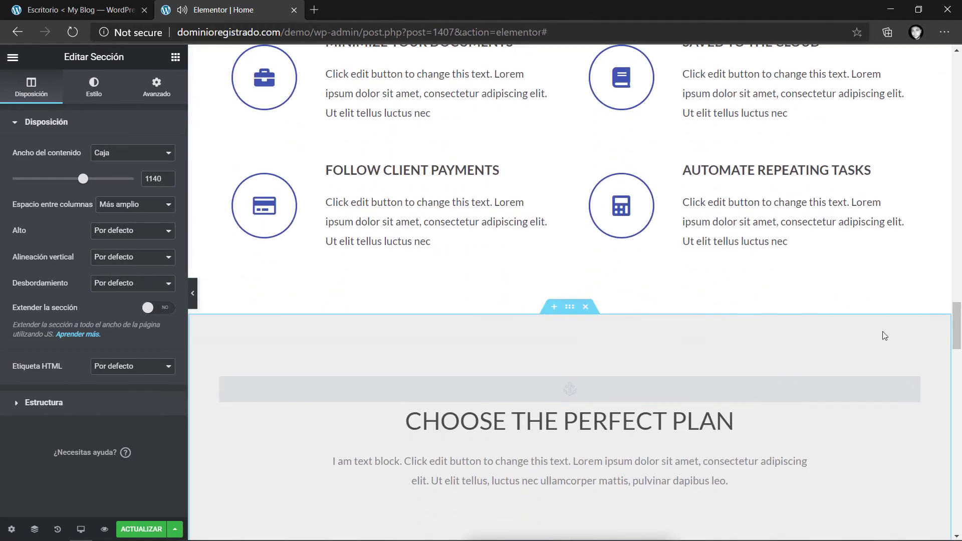
scroll(955, 317, down, 15)
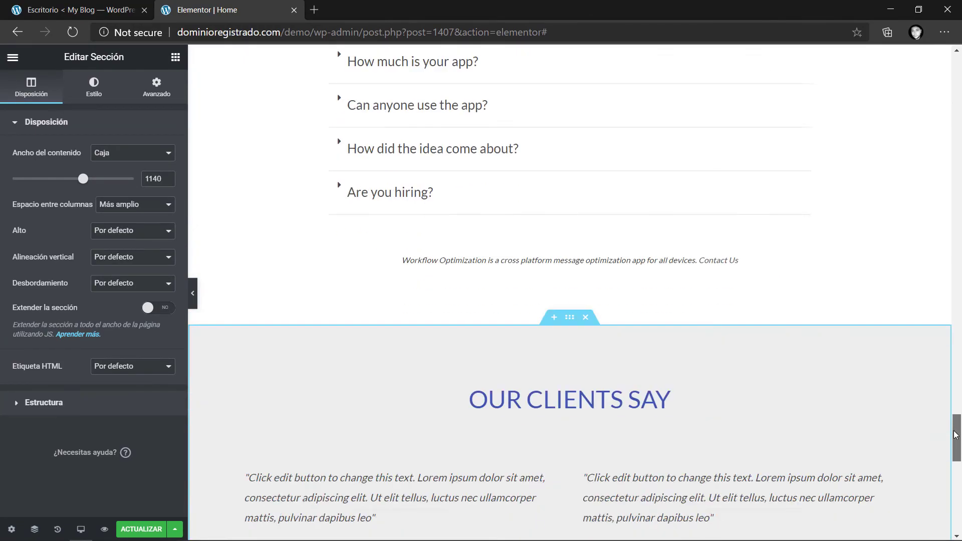
scroll(959, 161, up, 20)
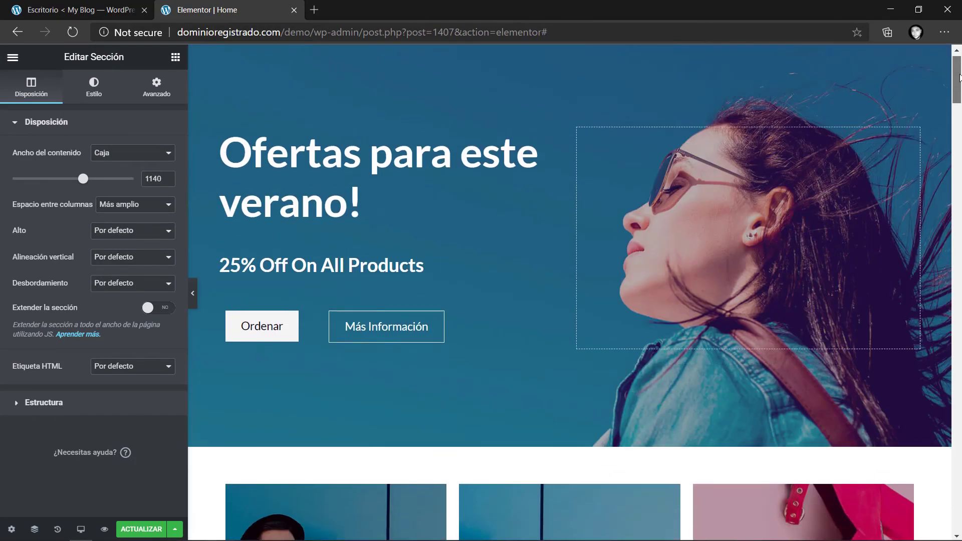
scroll(959, 161, down, 20)
scroll(570, 290, down, 7)
scroll(569, 291, up, 2)
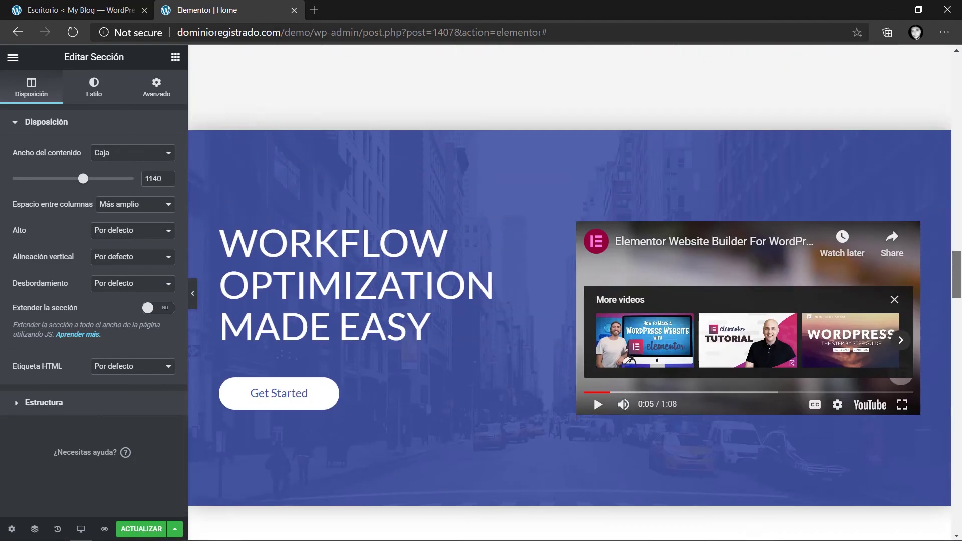
Delete the inserted template's sections from "Choose the Perfect Plan" to the end and its "Workflow Optimization" header, keeping the four-icon features section.
scroll(570, 290, down, 6)
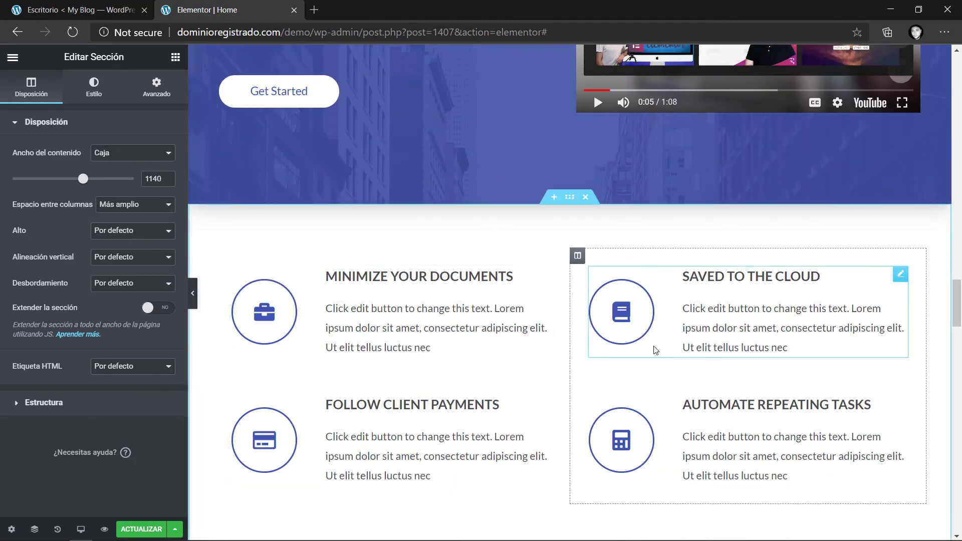
scroll(627, 260, up, 7)
scroll(596, 231, down, 10)
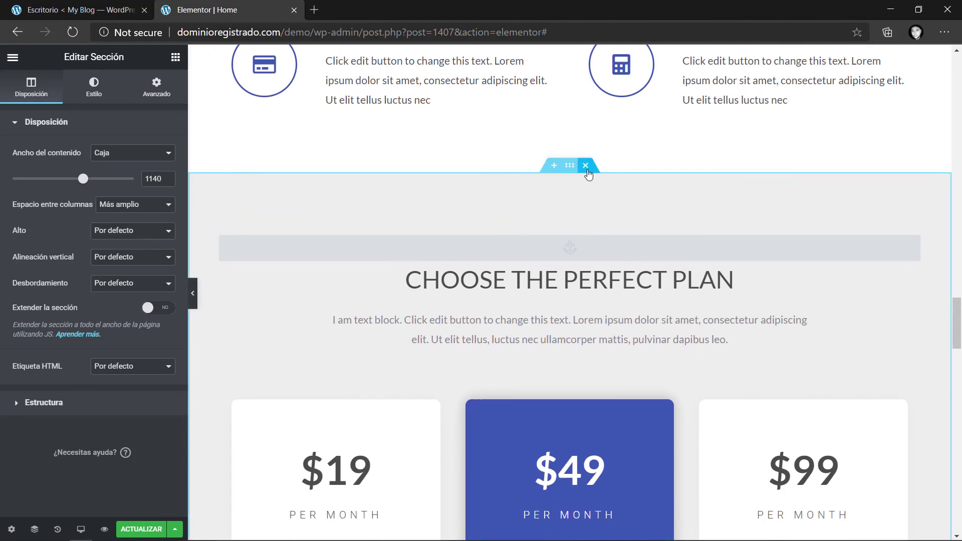
click(586, 166)
click(585, 166)
click(586, 166)
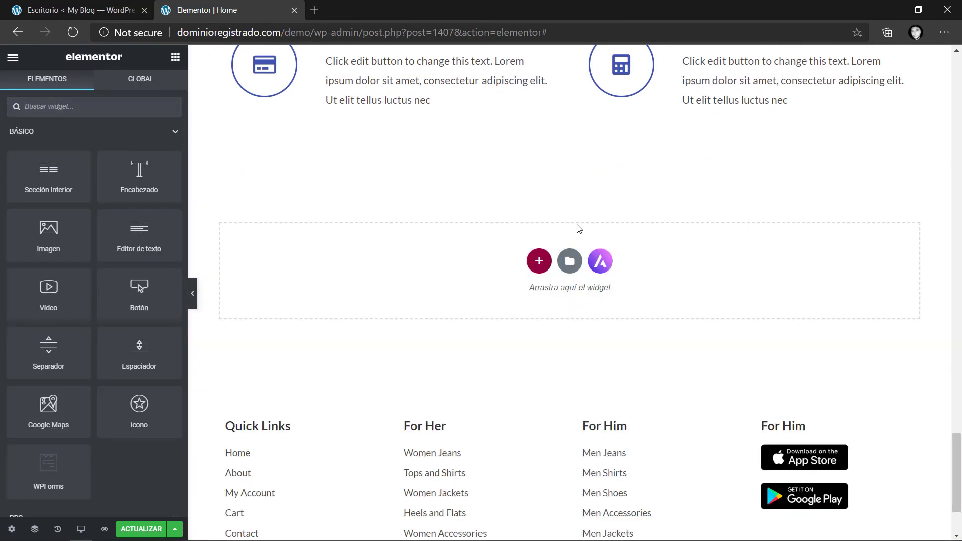
scroll(575, 227, up, 6)
scroll(521, 250, up, 3)
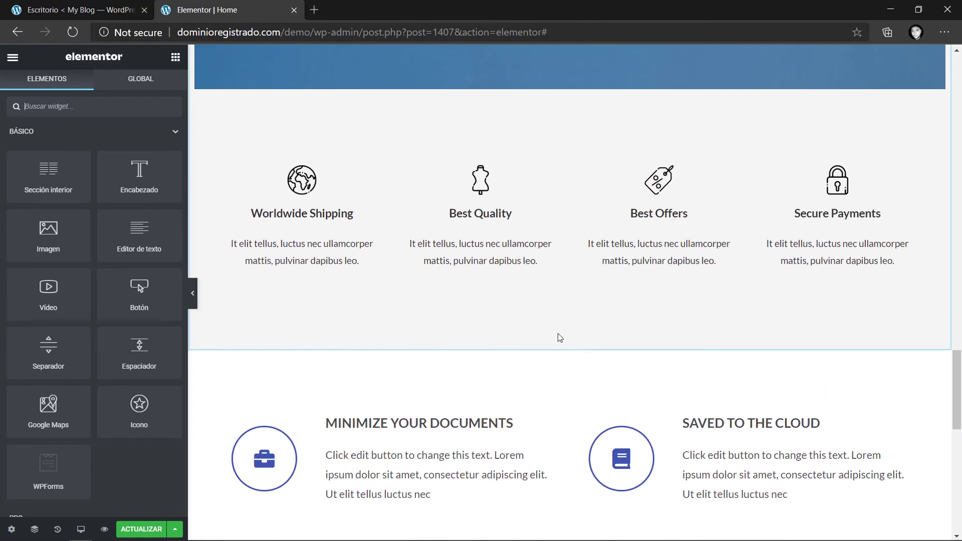
Move the four-icon features section directly below the "Ofertas para este verano!" banner and check the page.
drag(570, 344, 540, 172)
scroll(565, 325, up, 6)
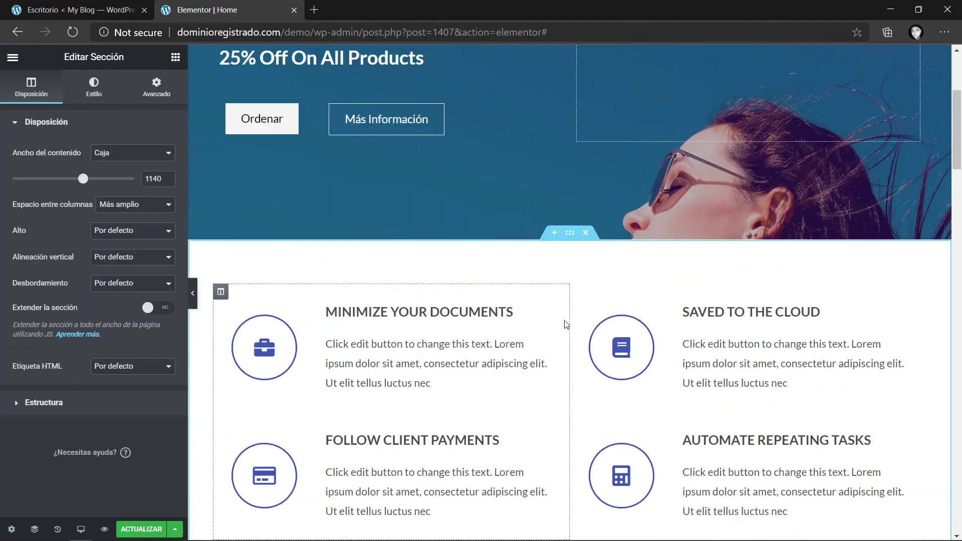
scroll(565, 324, down, 9)
scroll(566, 325, down, 10)
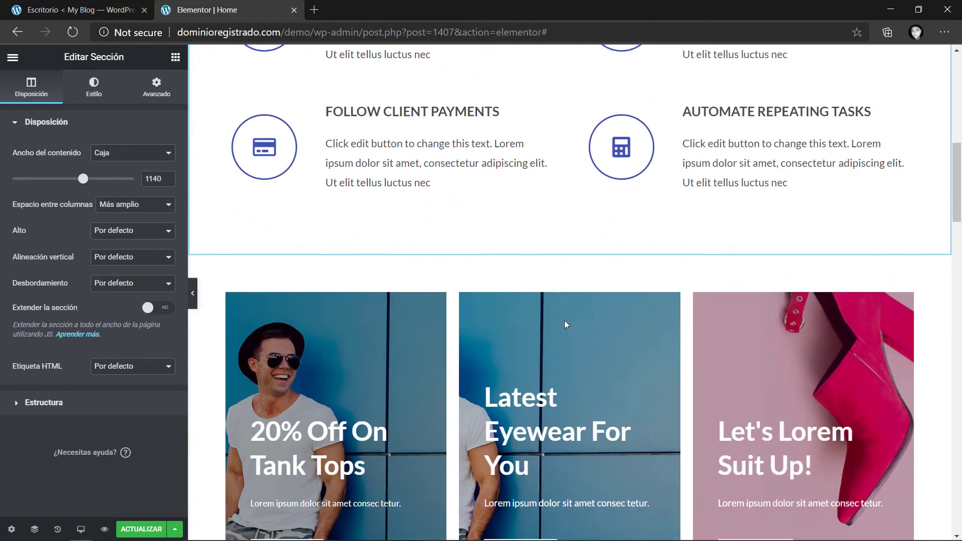
scroll(570, 329, down, 15)
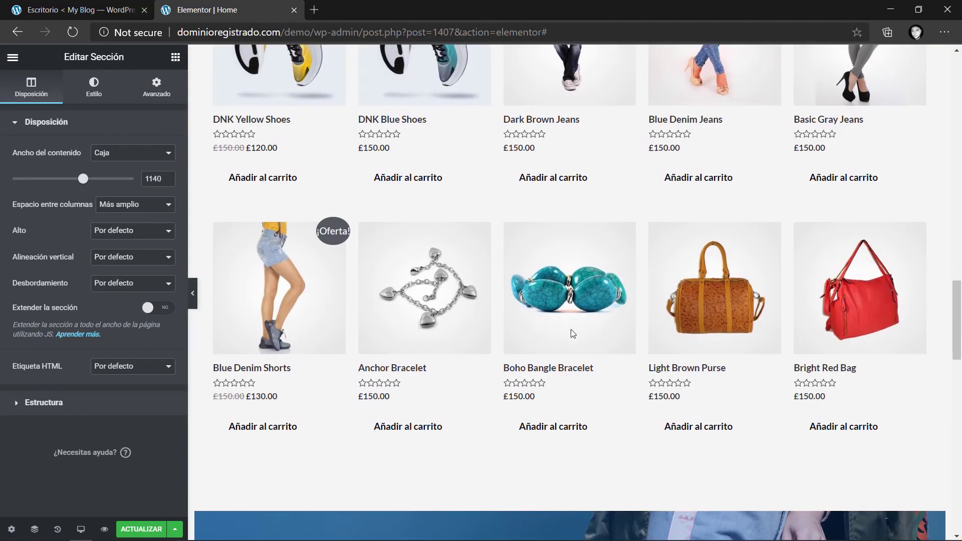
scroll(570, 329, down, 3)
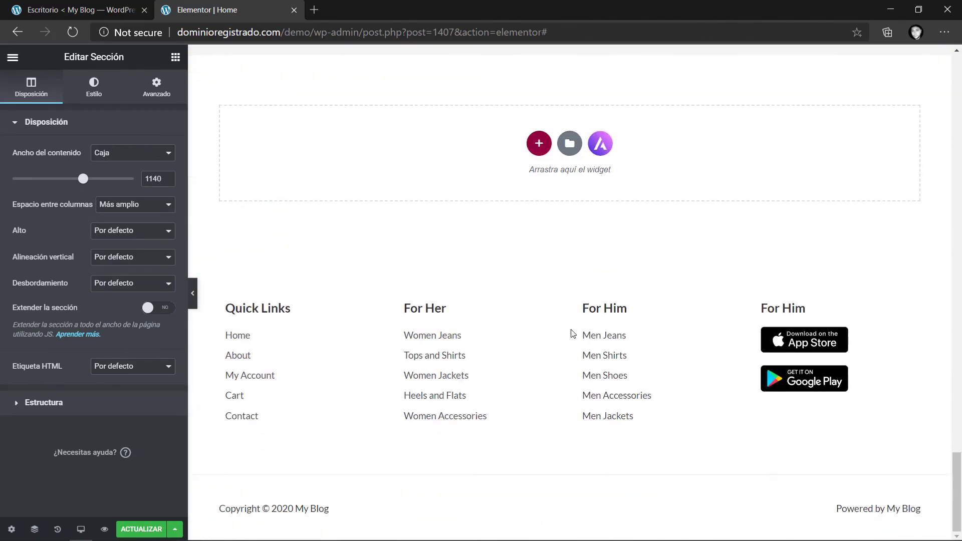
scroll(570, 329, up, 20)
scroll(570, 330, up, 8)
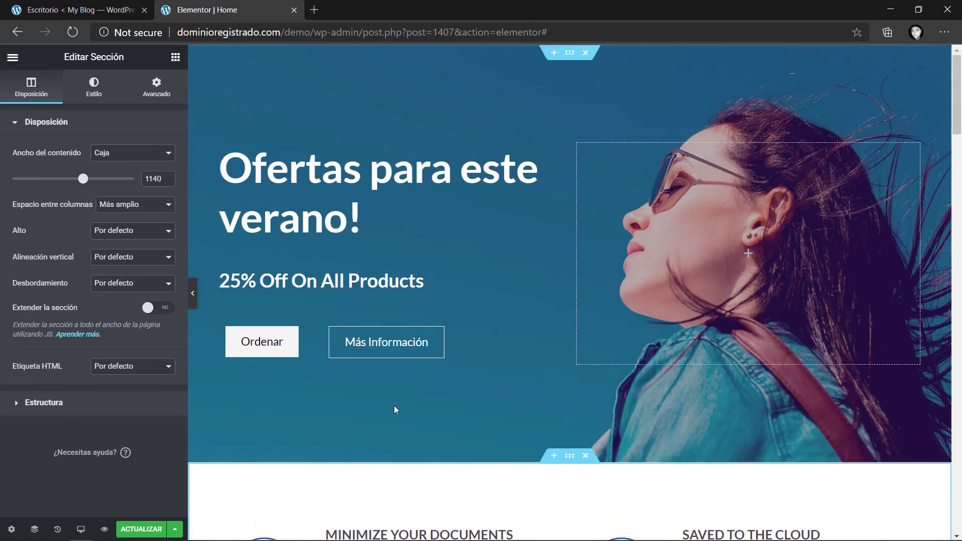
Open the "Ofertas para este verano!" heading for editing and examine the banner, features section and promo columns.
click(364, 230)
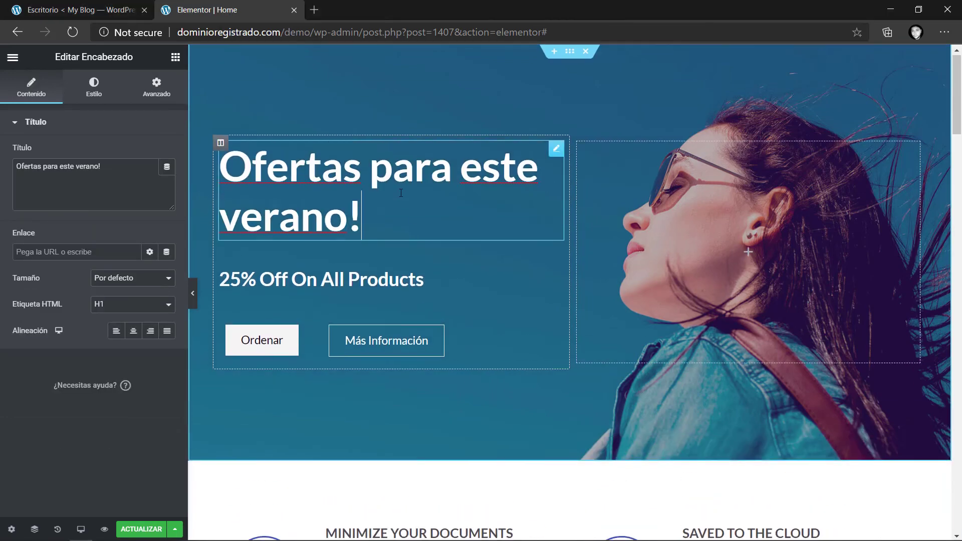
scroll(371, 213, down, 4)
scroll(381, 170, down, 4)
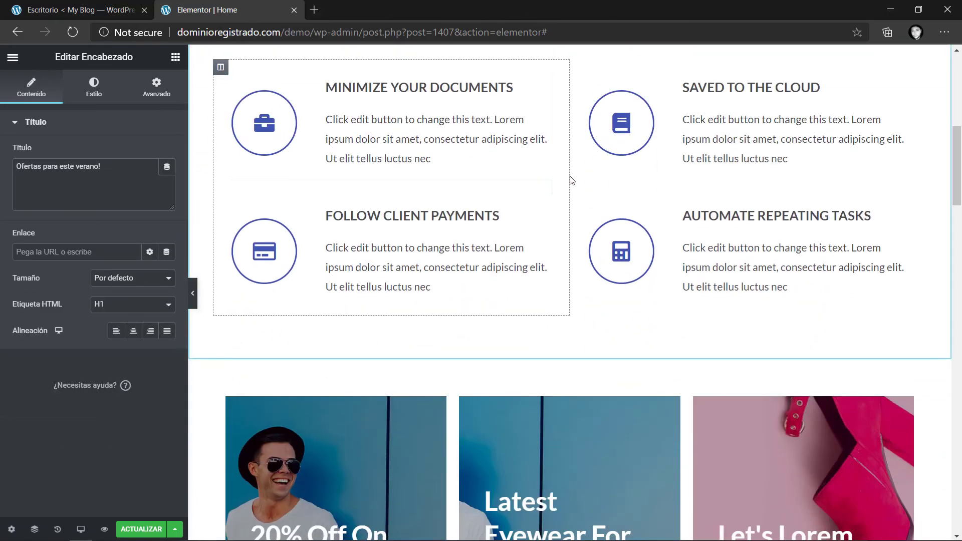
scroll(546, 258, down, 3)
scroll(542, 256, down, 1)
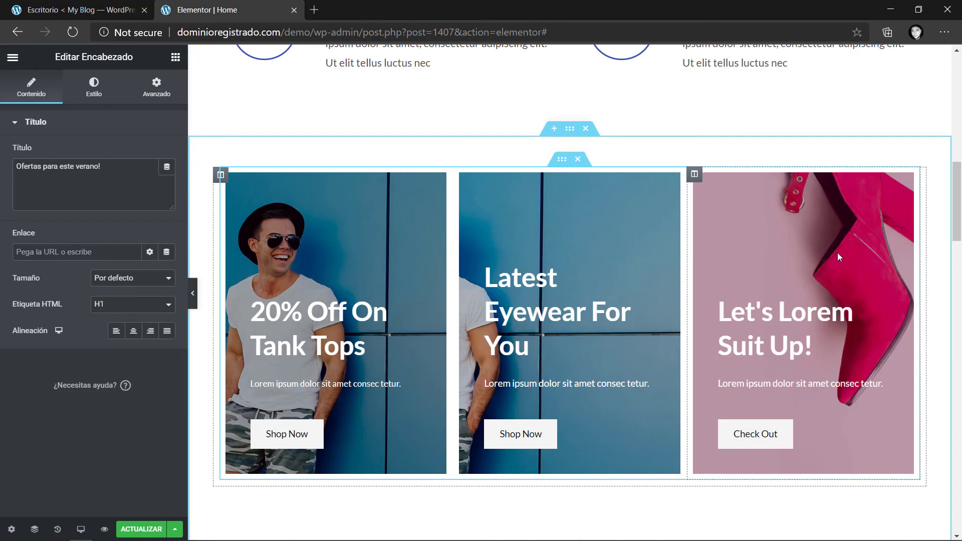
scroll(850, 197, up, 12)
scroll(841, 209, down, 2)
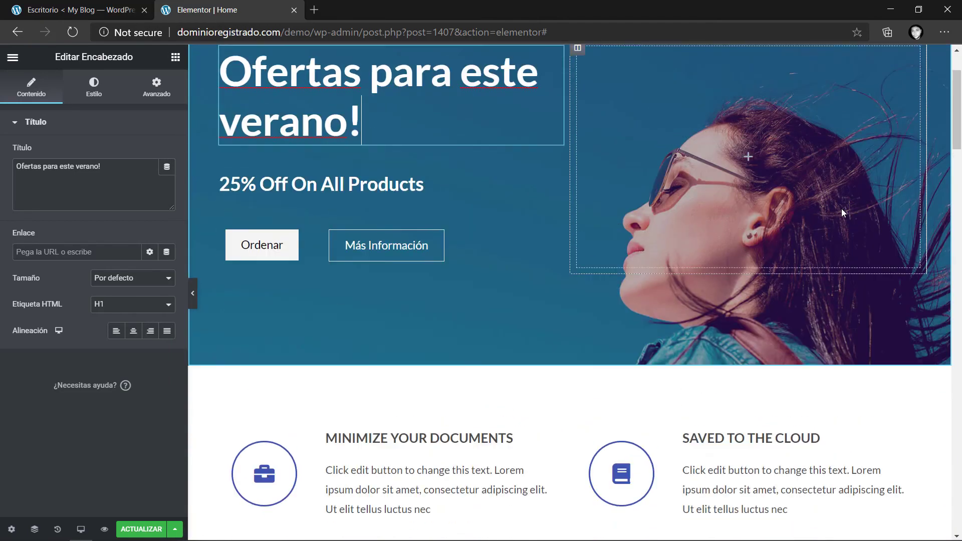
scroll(841, 208, up, 2)
scroll(957, 111, down, 4)
scroll(957, 110, up, 4)
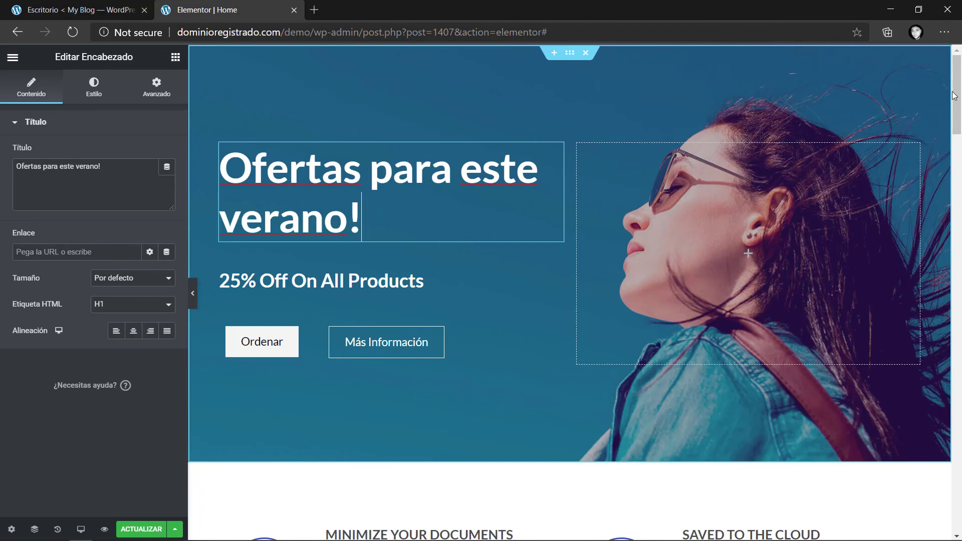
Examine the rest of the page down to Featured Products and try the add-to-cart button of Dark Brown Jeans.
drag(955, 96, 947, 195)
scroll(947, 195, up, 8)
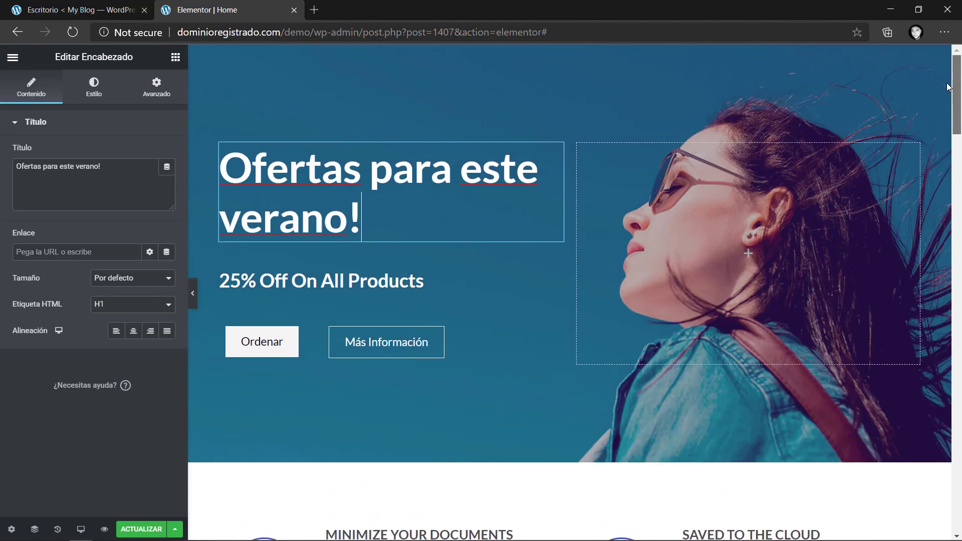
scroll(732, 323, down, 15)
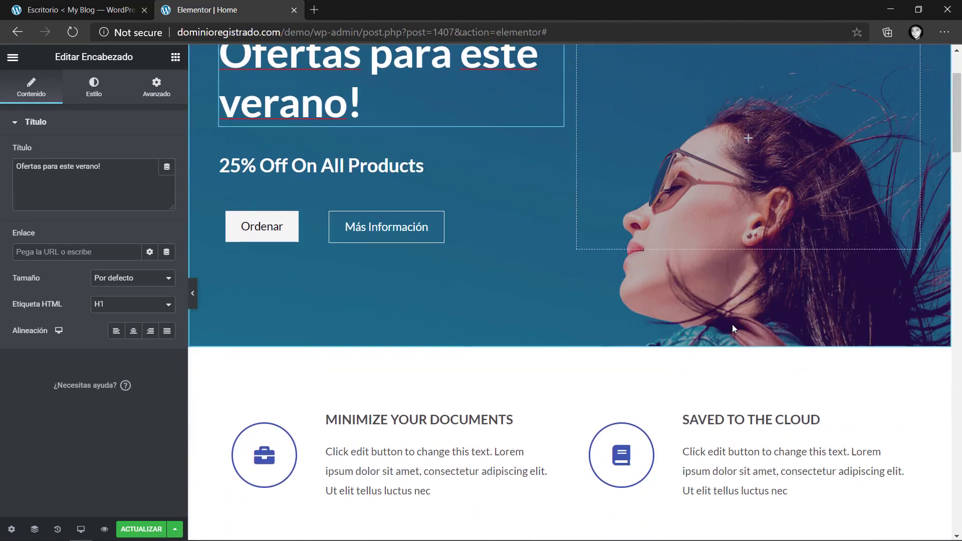
scroll(732, 329, down, 16)
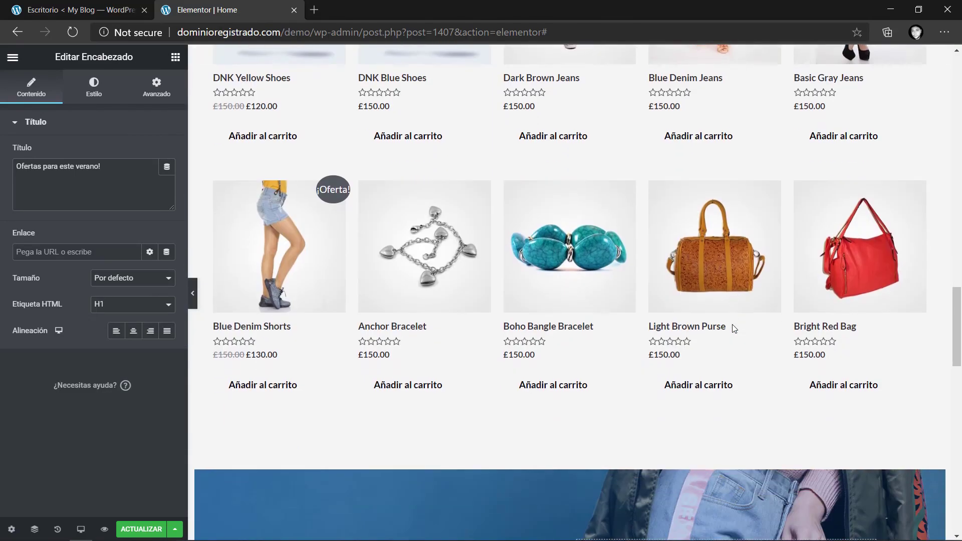
scroll(777, 323, up, 5)
scroll(777, 322, up, 4)
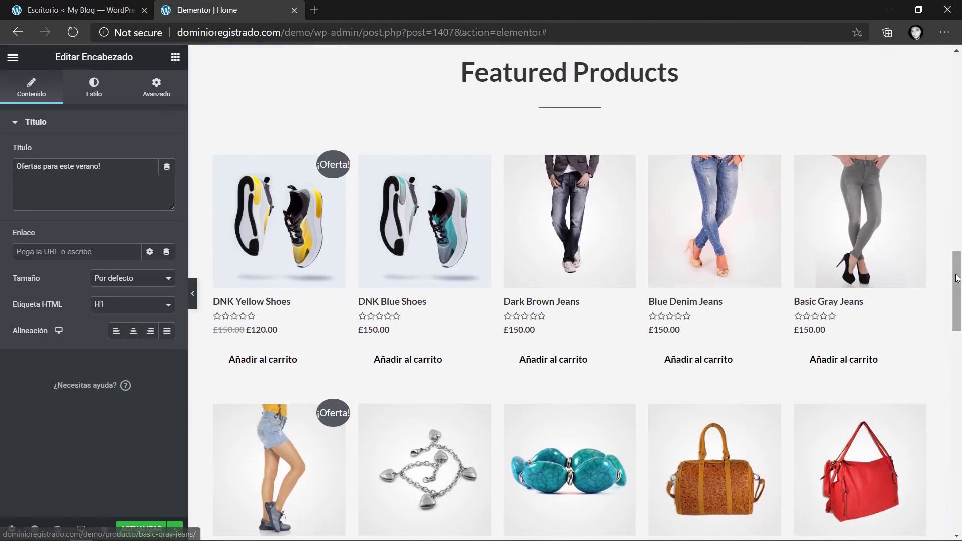
scroll(722, 309, down, 1)
scroll(722, 309, up, 3)
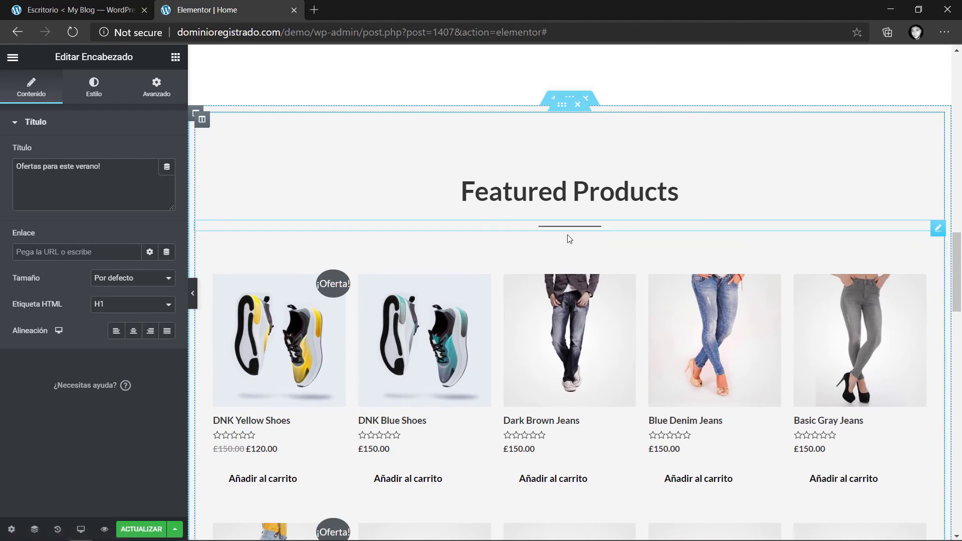
scroll(548, 361, down, 3)
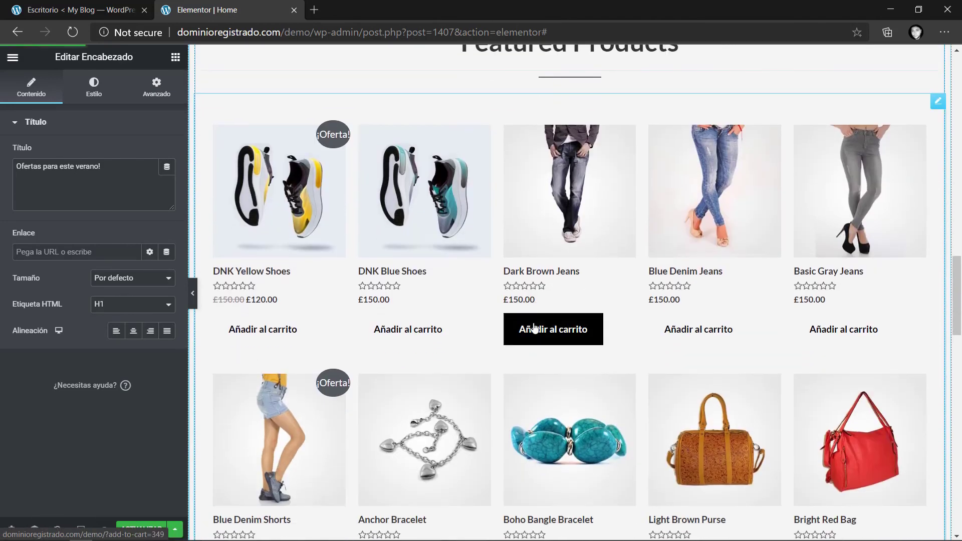
click(546, 326)
scroll(571, 326, down, 1)
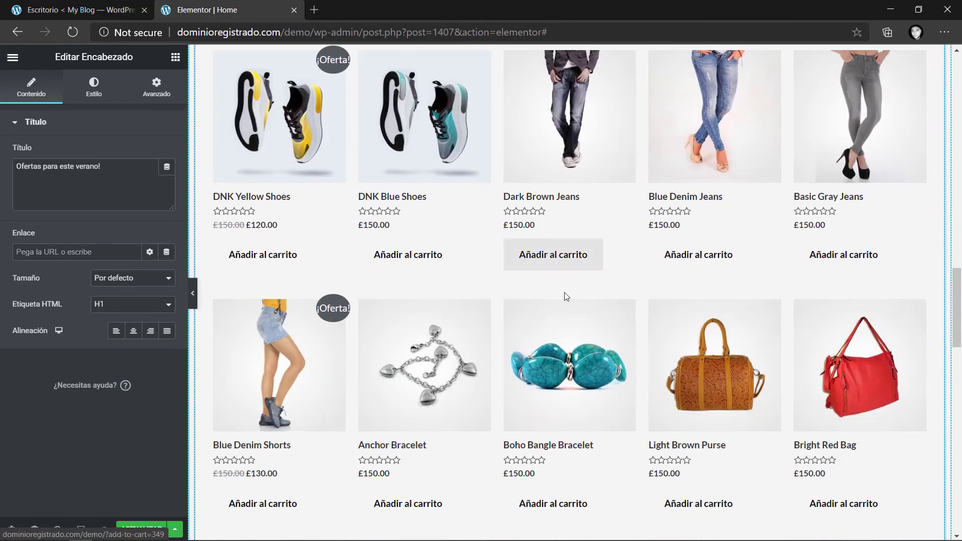
Examine the Featured Products grid and try the add-to-cart button of Dark Brown Jeans again.
scroll(566, 318, up, 3)
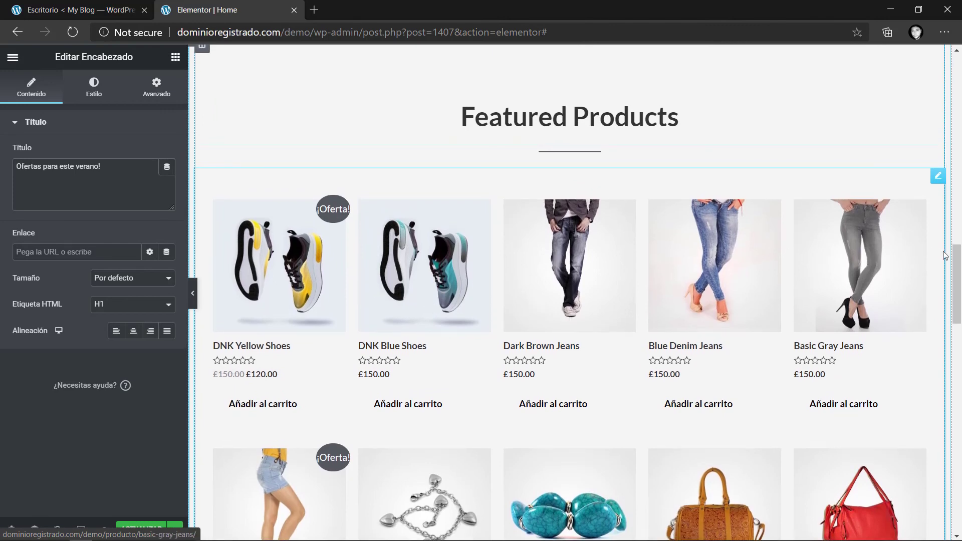
scroll(945, 261, down, 2)
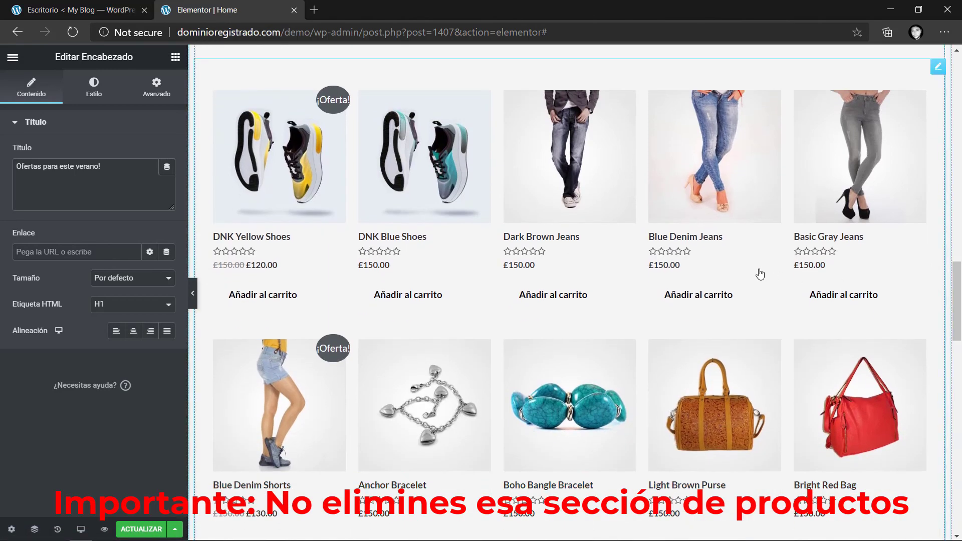
scroll(602, 296, up, 1)
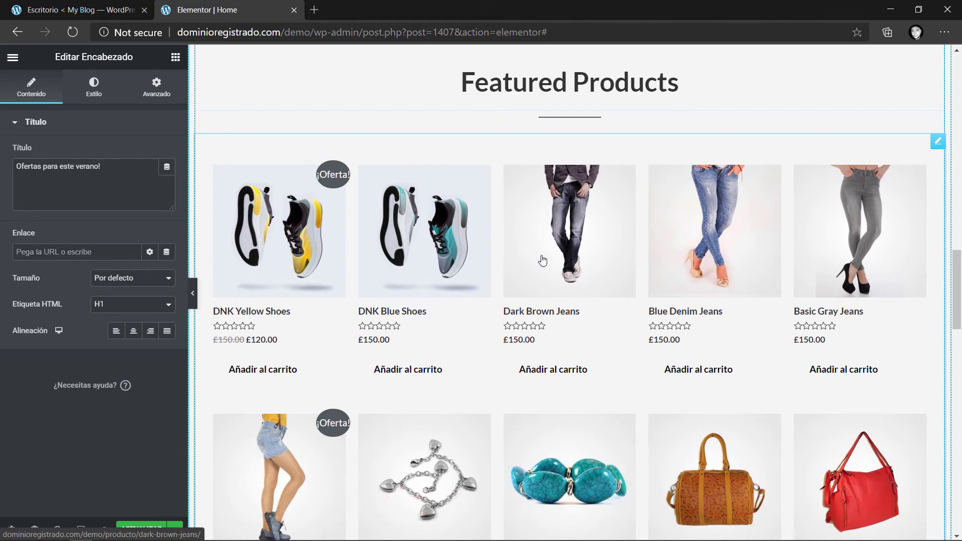
click(555, 375)
scroll(554, 366, down, 3)
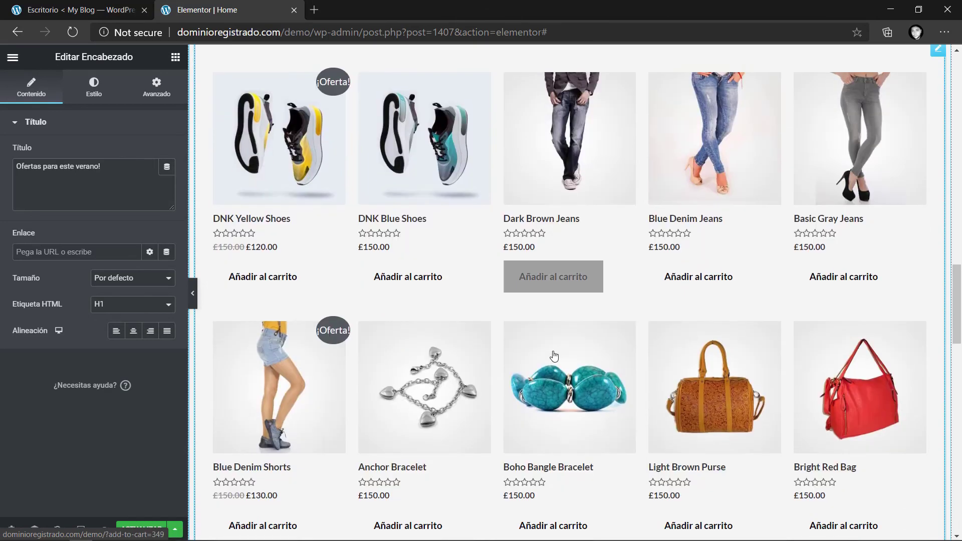
scroll(554, 356, up, 2)
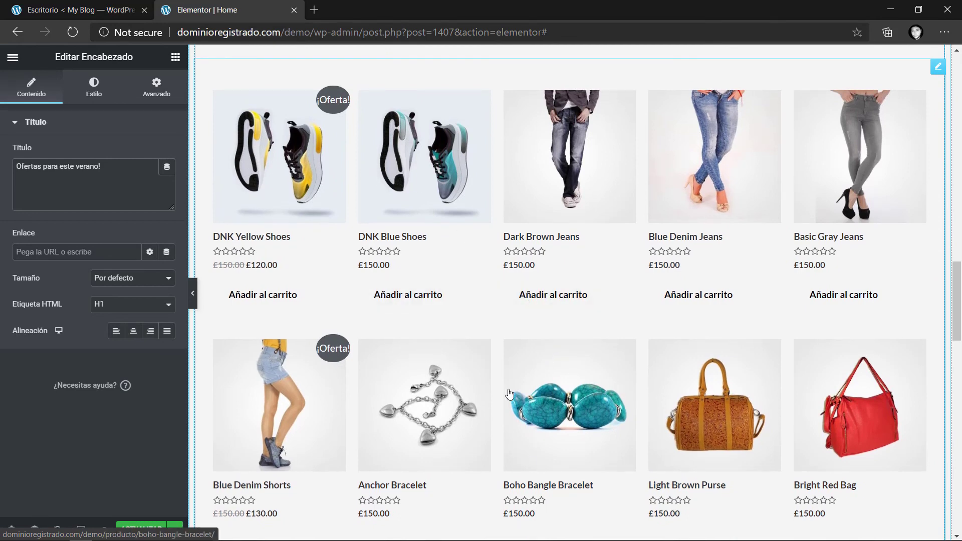
scroll(599, 323, down, 2)
scroll(651, 321, up, 2)
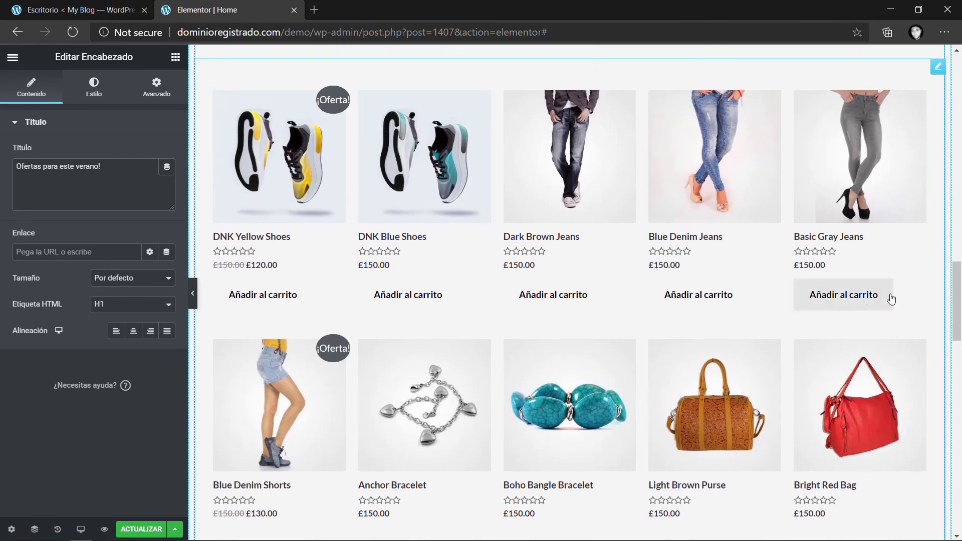
drag(952, 288, 952, 281)
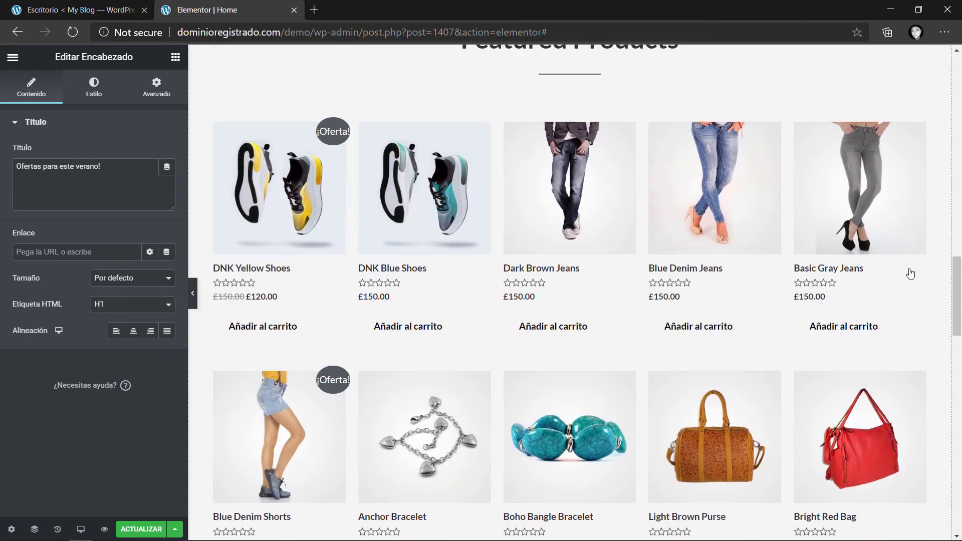
scroll(811, 354, down, 4)
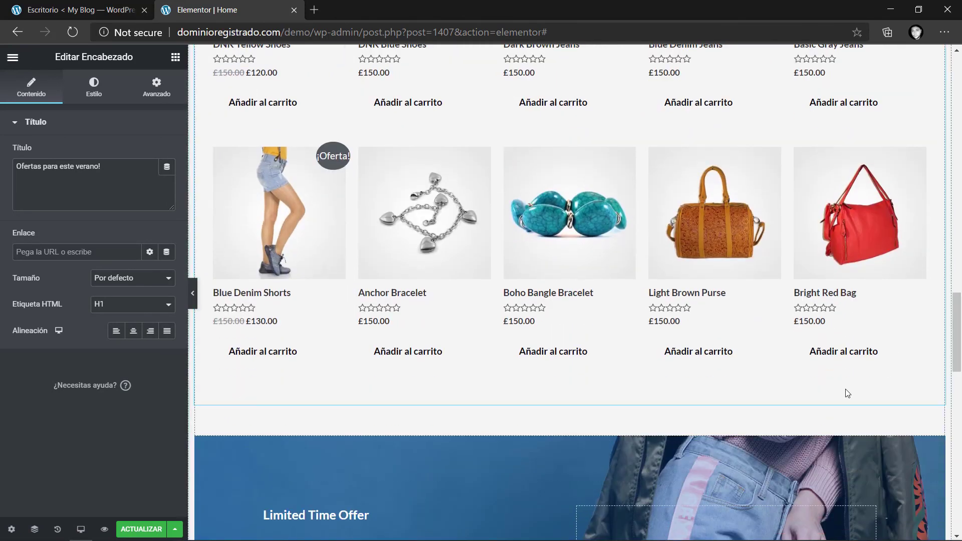
Save the home page changes and open the live site from the WordPress dashboard in a new browser tab, placed after the editor's.
click(141, 529)
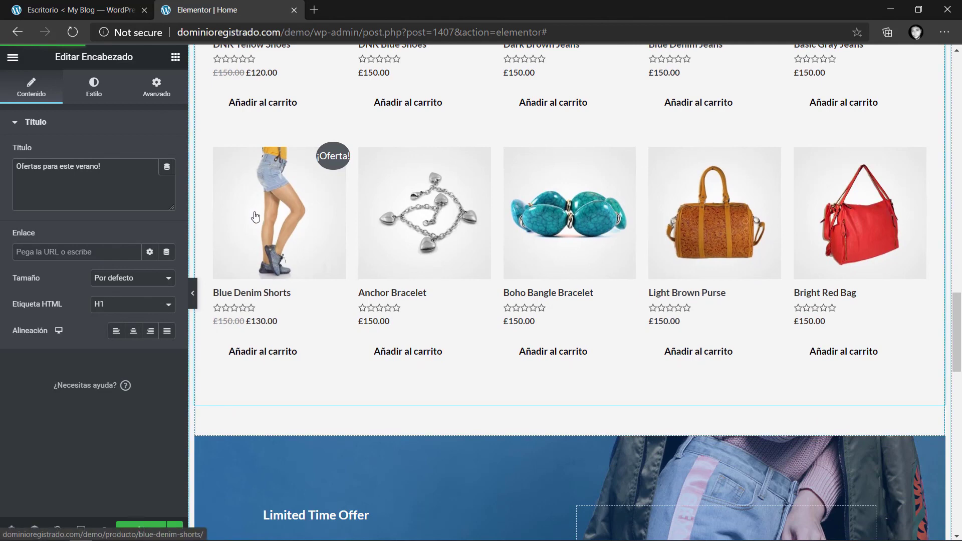
click(103, 12)
mouse_move(55, 55)
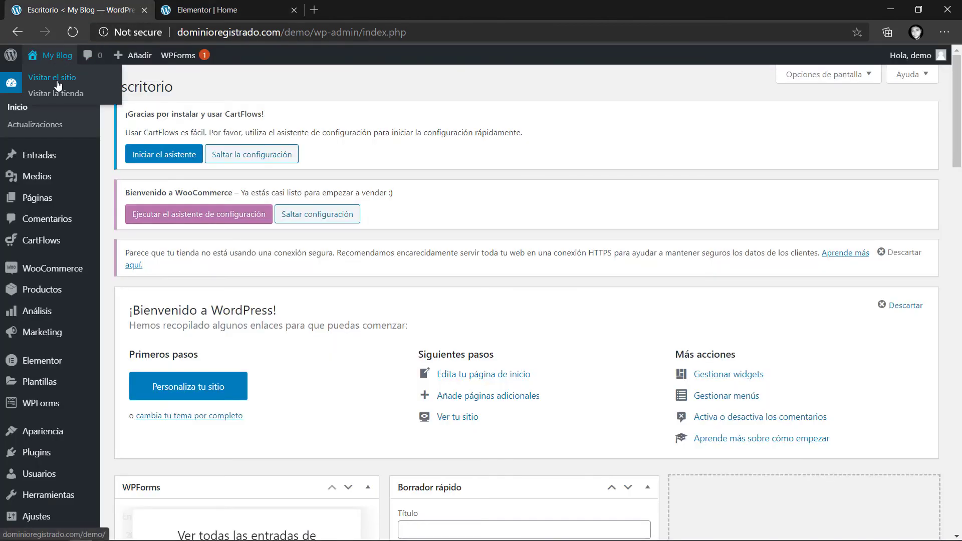
right_click(55, 79)
click(84, 89)
click(263, 8)
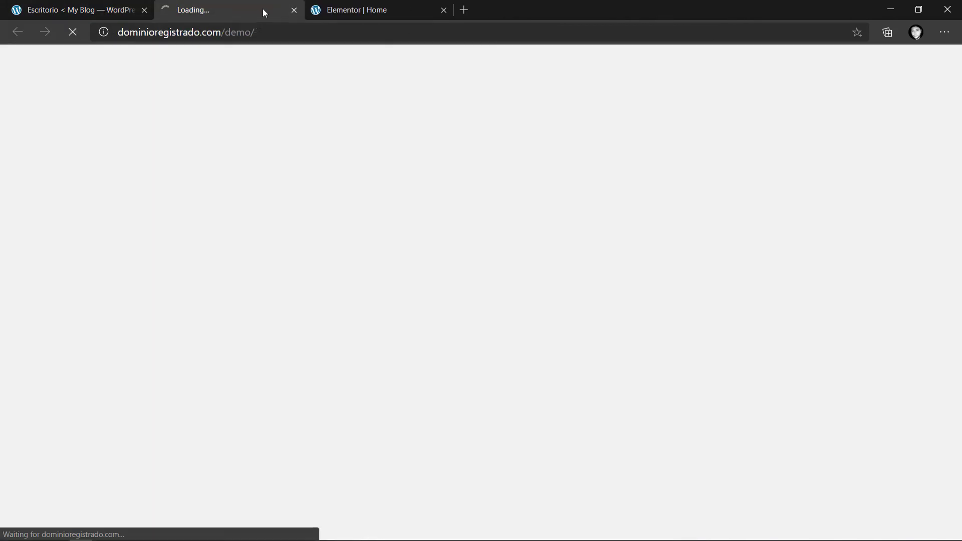
drag(262, 8, 430, 8)
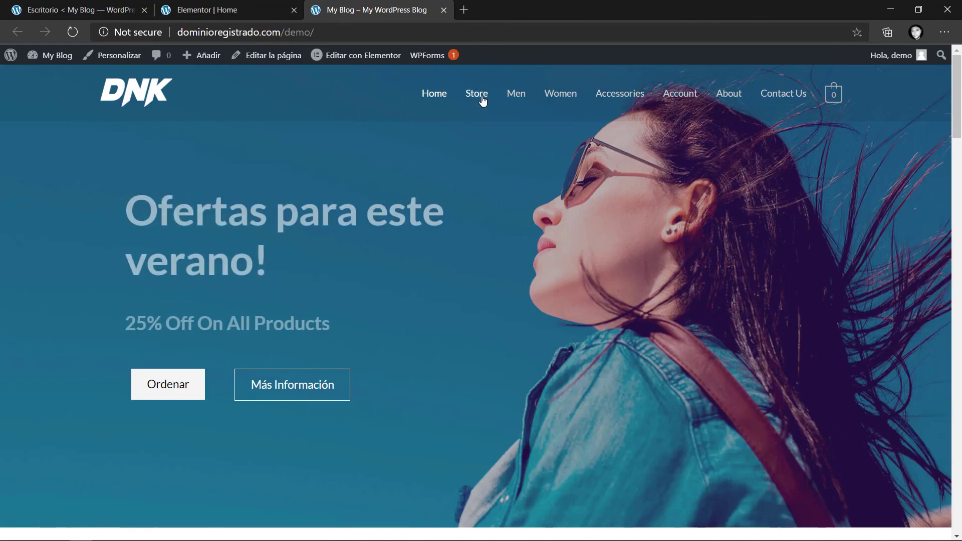
Examine the live site's Store page, view the Anchor Bracelet product page and return to the store's product listing.
click(483, 100)
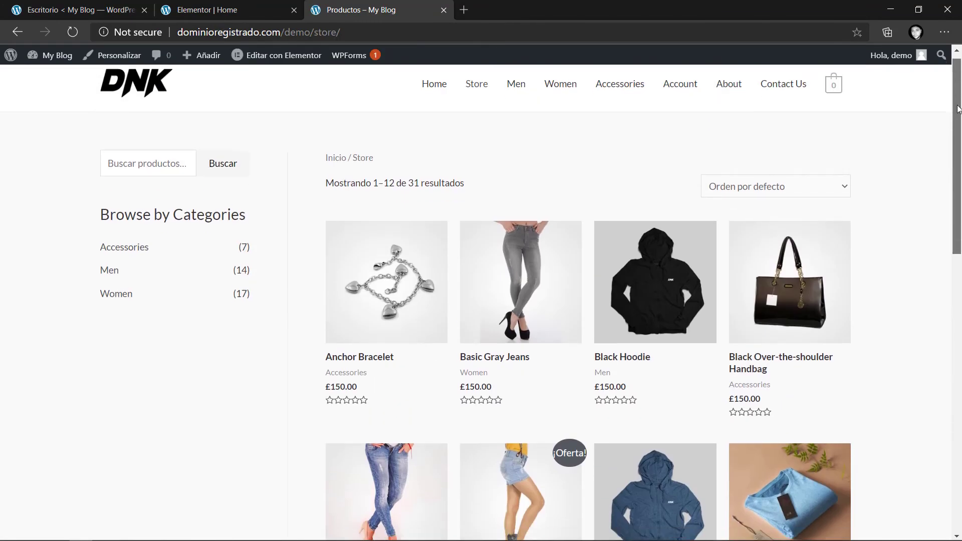
scroll(954, 325, down, 10)
scroll(954, 325, up, 10)
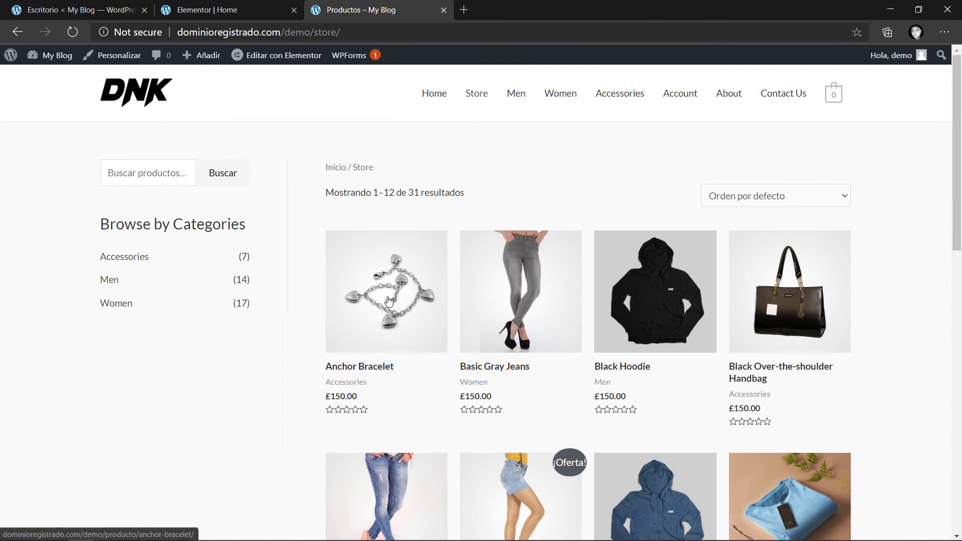
scroll(493, 300, down, 3)
scroll(459, 292, up, 3)
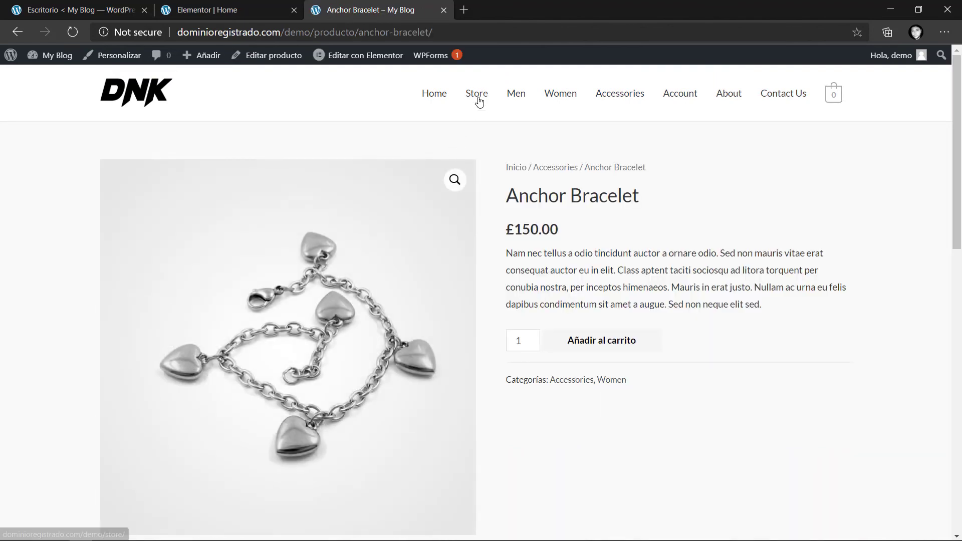
click(476, 118)
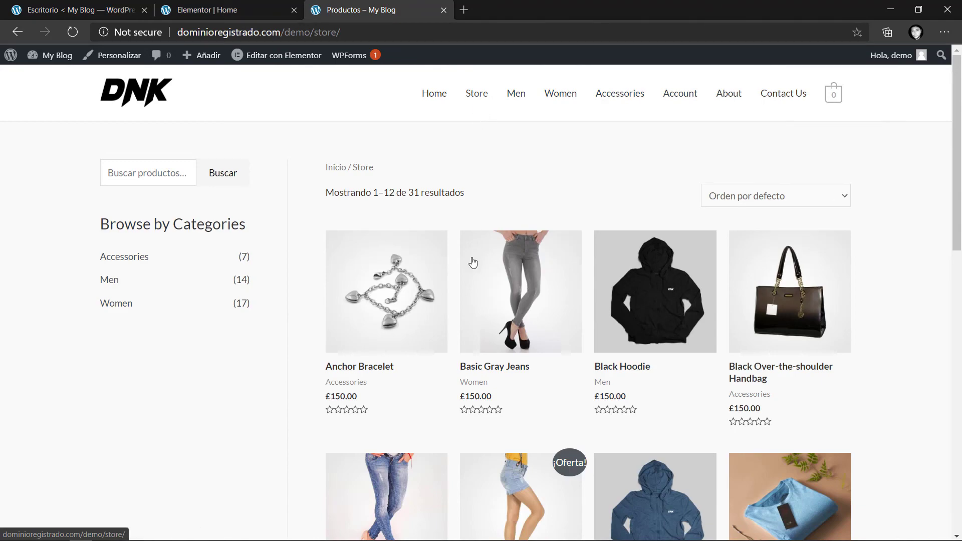
scroll(513, 394, down, 10)
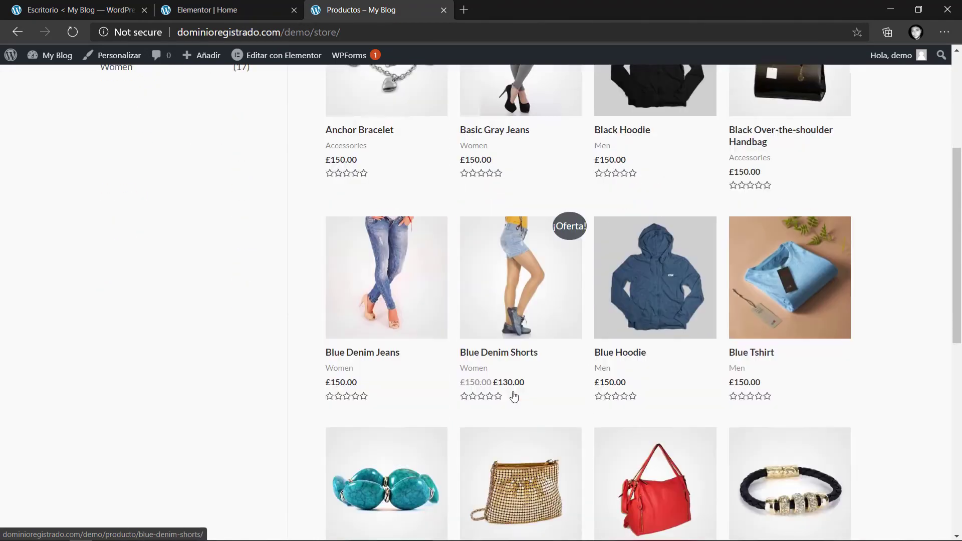
scroll(514, 395, up, 12)
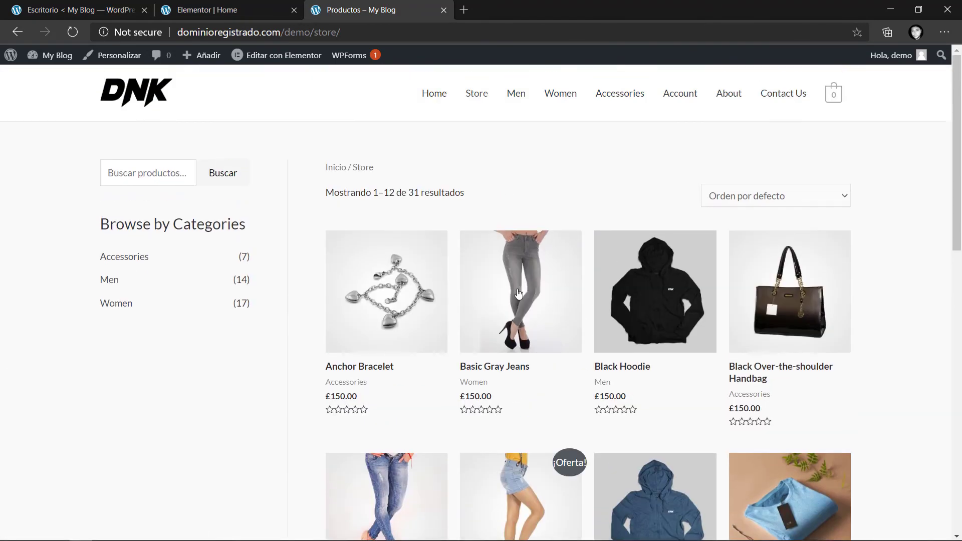
Close the live site and return to the home page's top banner in the Elementor editor.
click(444, 10)
click(205, 10)
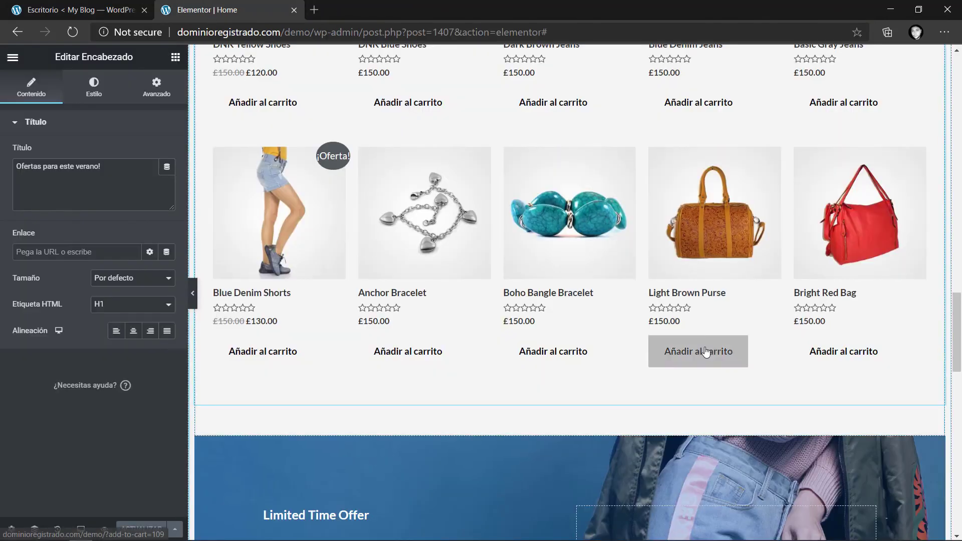
drag(956, 315, 955, 75)
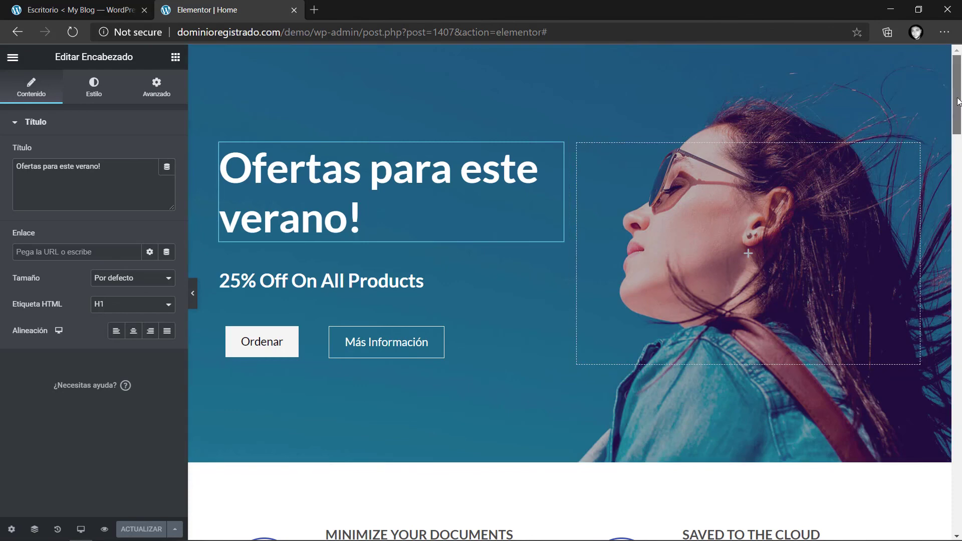
Open the live site from the WordPress dashboard in a new browser tab and examine its Contact Us page.
click(125, 11)
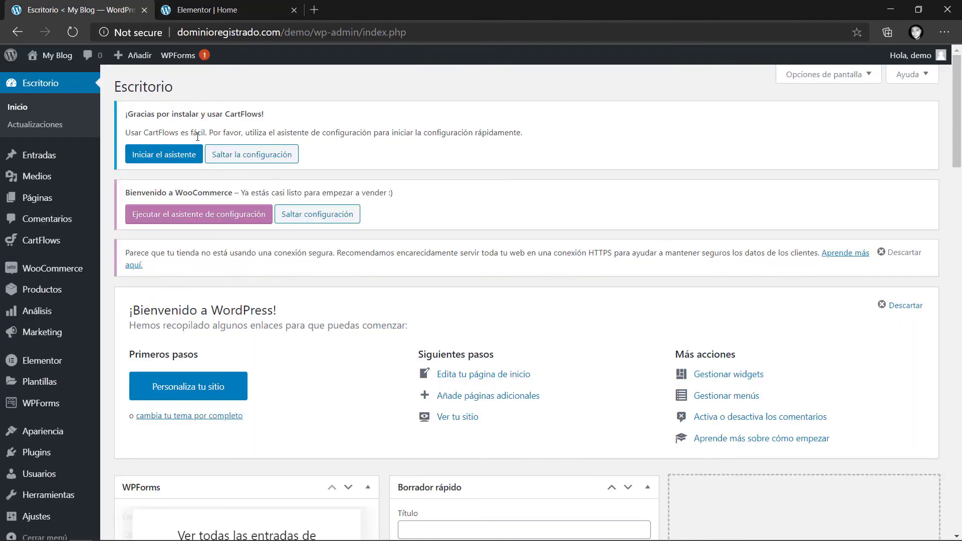
mouse_move(171, 61)
middle_click(50, 74)
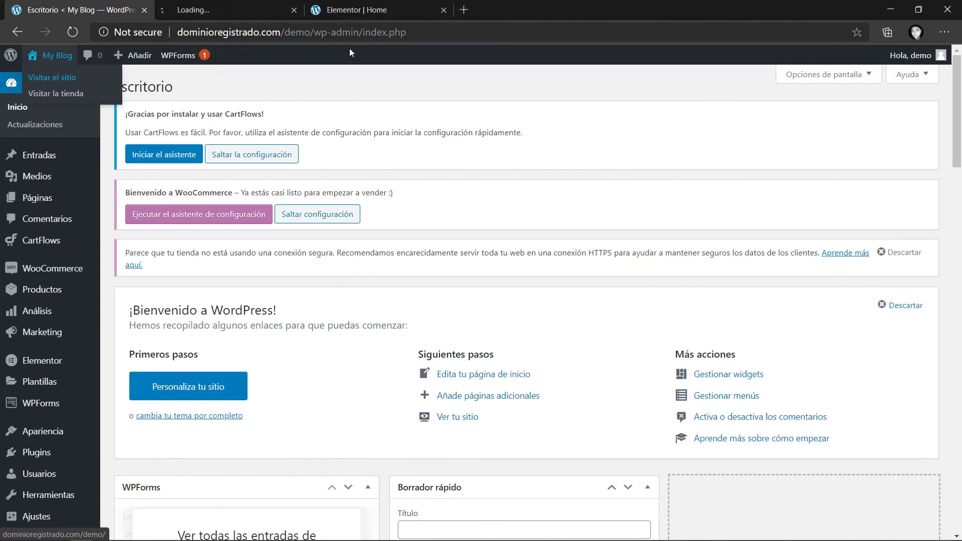
click(275, 14)
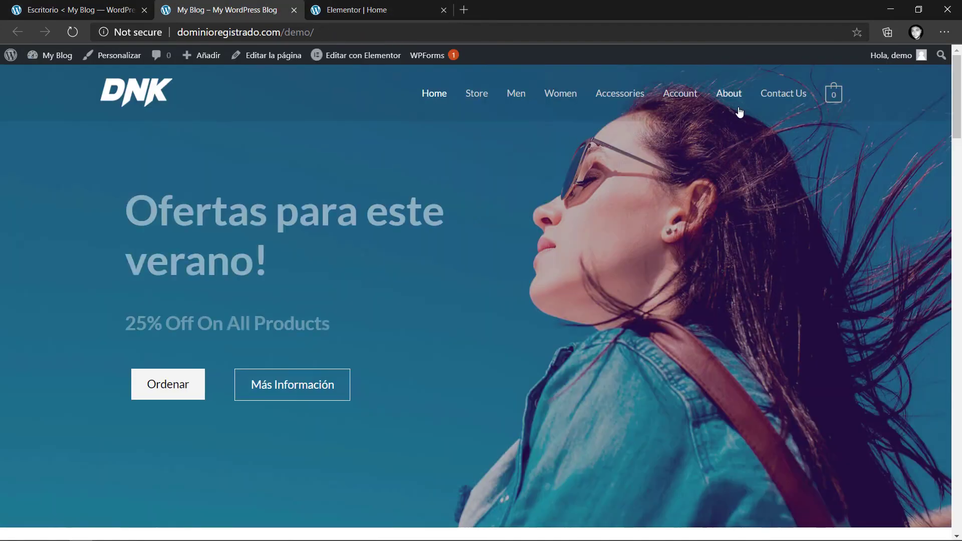
click(780, 97)
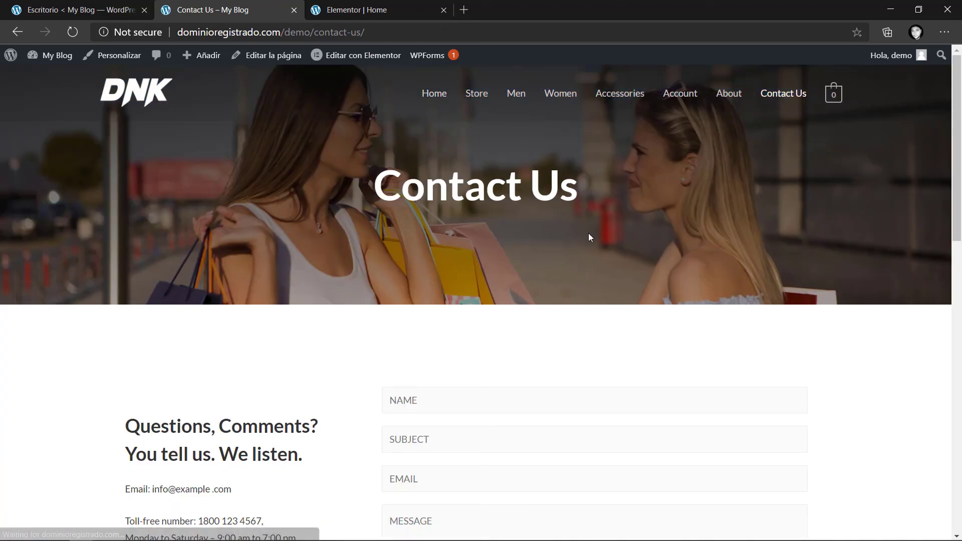
scroll(455, 335, down, 4)
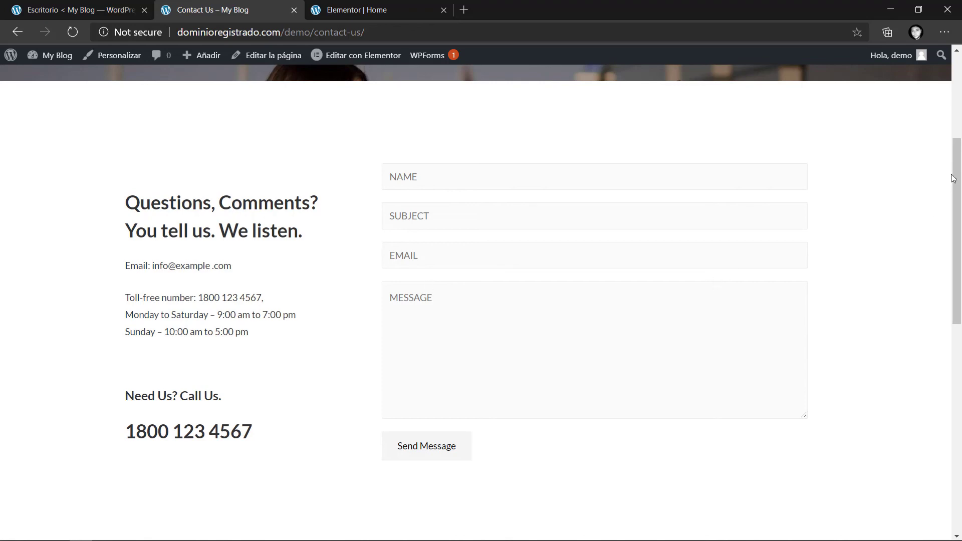
scroll(952, 178, up, 4)
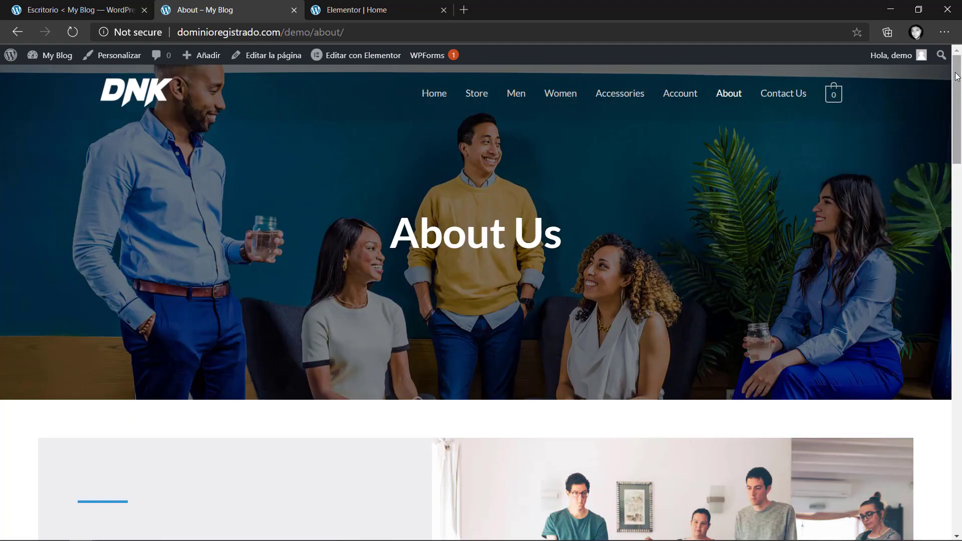
Examine the live site's About page down to the team section and return to the Home page.
mouse_move(957, 76)
mouse_down()
mouse_move(947, 194)
mouse_move(947, 78)
mouse_up()
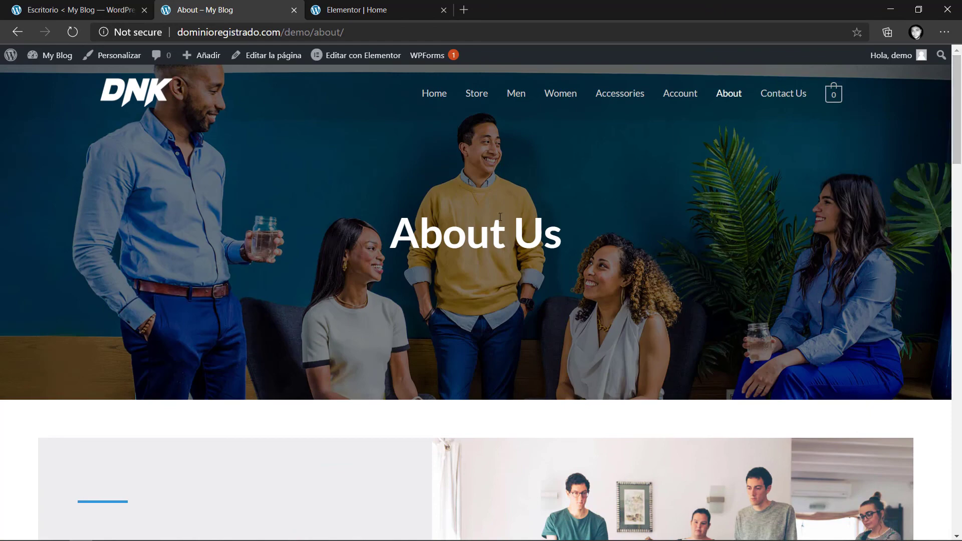
scroll(563, 343, down, 12)
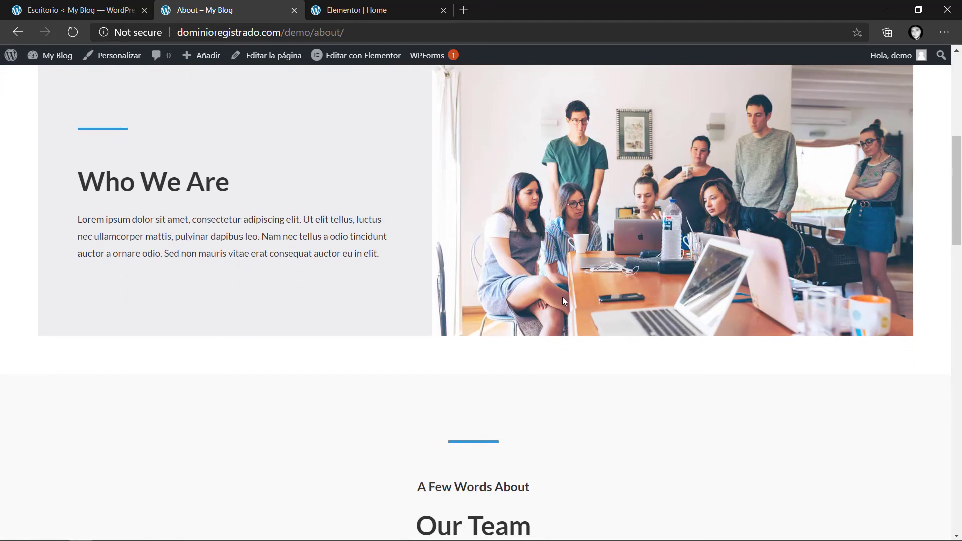
scroll(563, 300, up, 12)
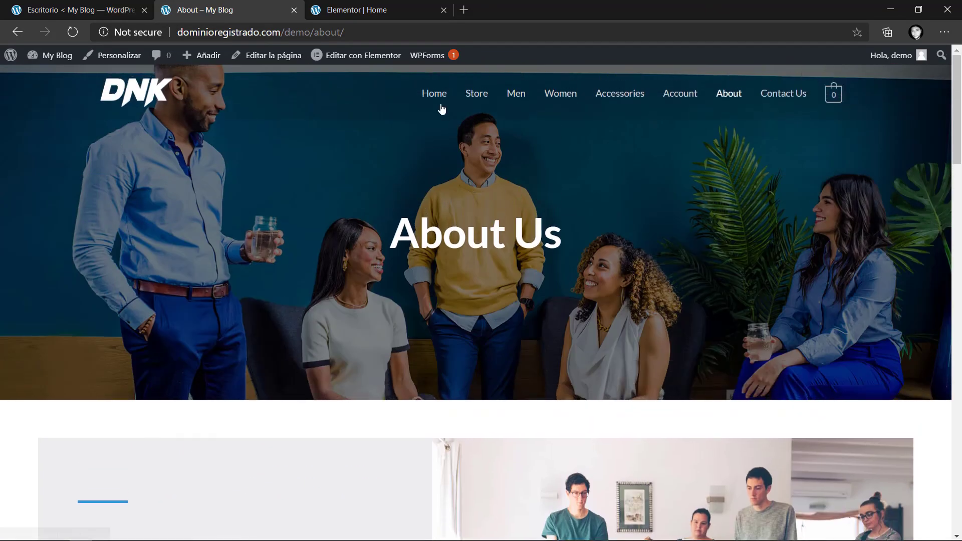
click(435, 95)
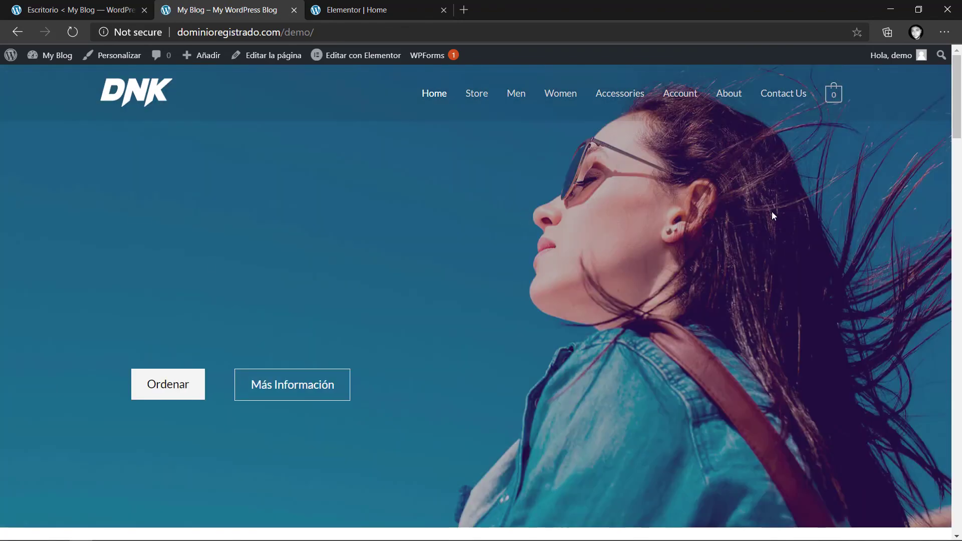
mouse_move(952, 95)
mouse_down()
mouse_move(938, 208)
mouse_move(950, 96)
mouse_up()
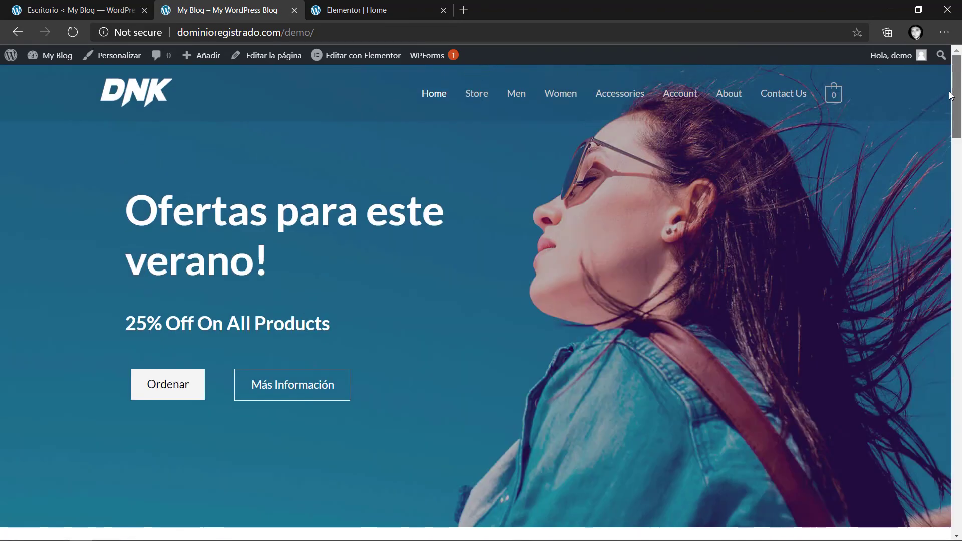
Switch to the Elementor editor, place its browser tab before the live site's and show the widget list.
click(345, 15)
drag(344, 14, 195, 13)
click(175, 57)
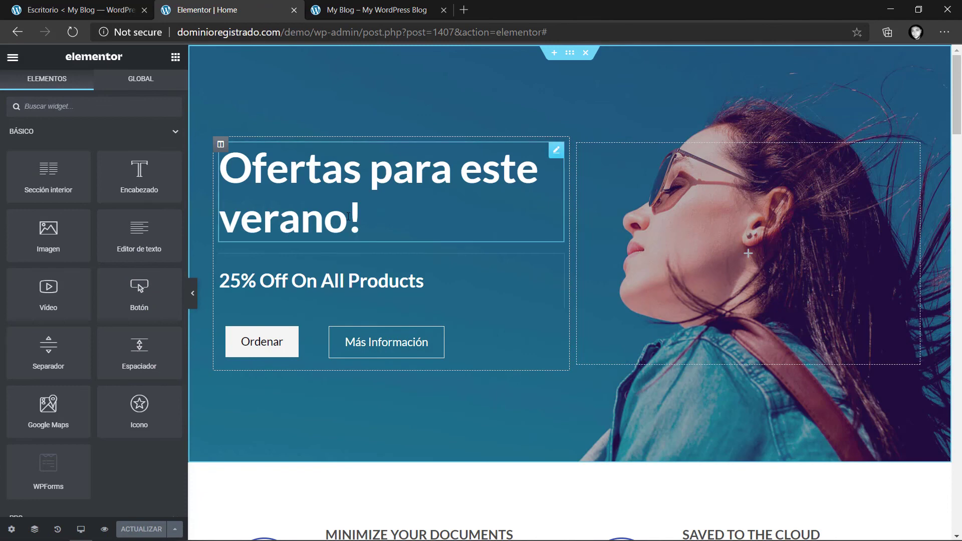
Change the banner heading to "¡Ofertas para este verano!" and switch to the live home page.
click(226, 173)
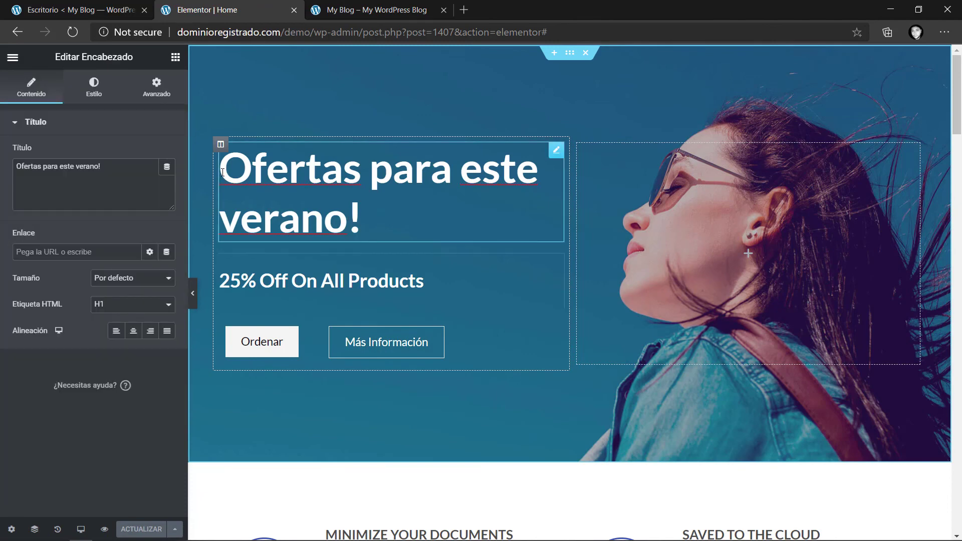
text(¡)
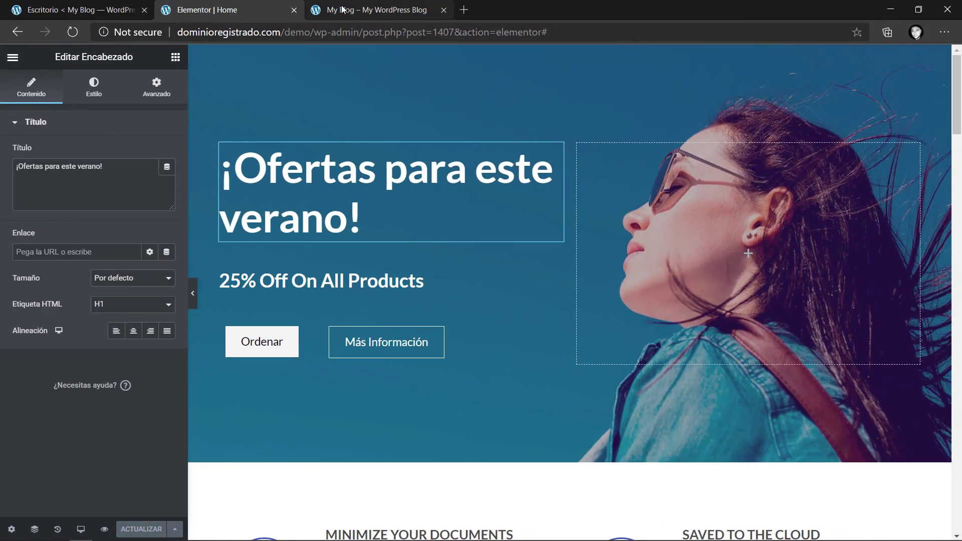
click(373, 10)
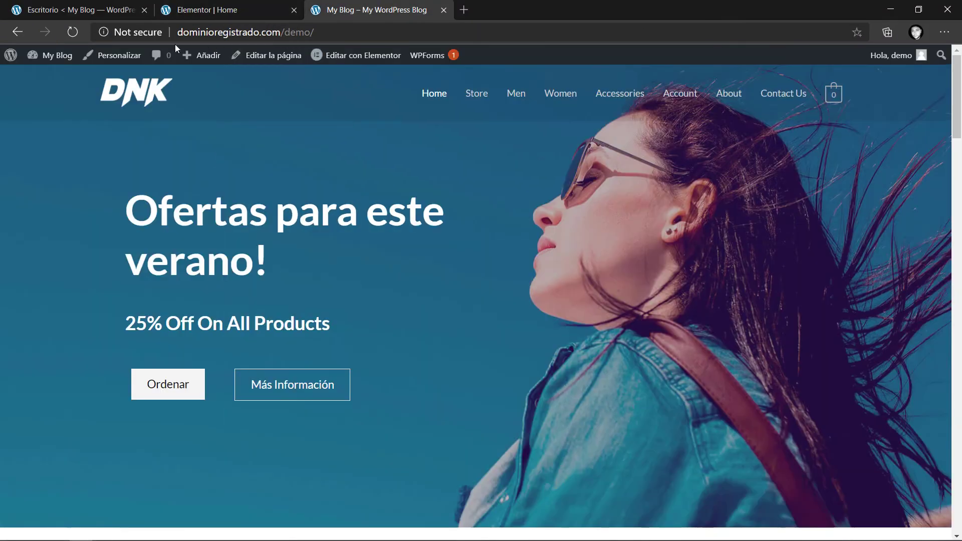
Reload the live home page to check the banner heading, and exit the Elementor editor to the WordPress dashboard.
click(80, 32)
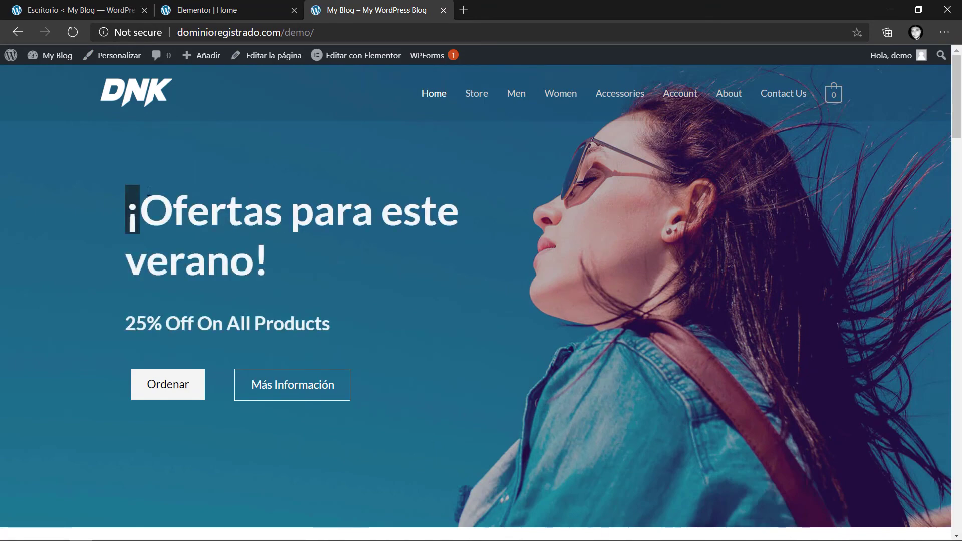
click(216, 15)
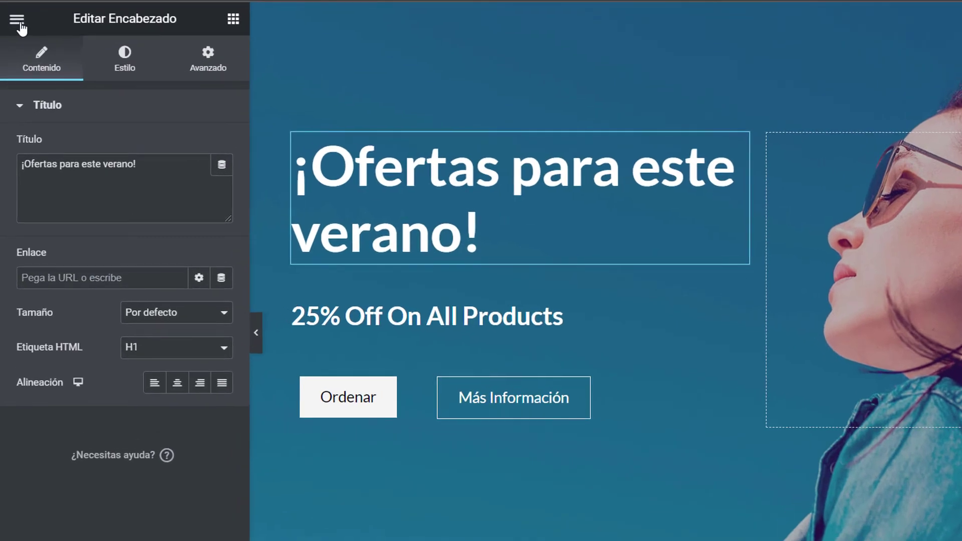
click(17, 20)
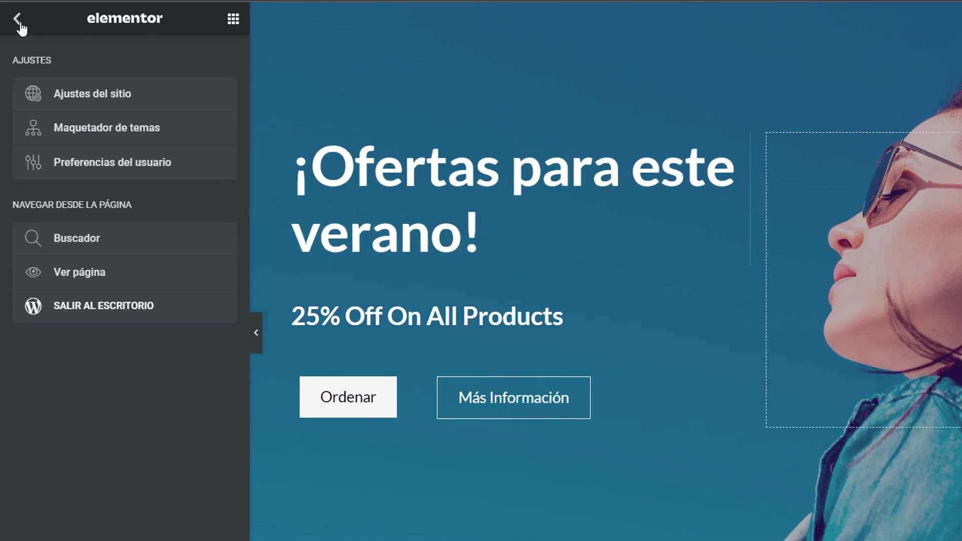
click(88, 312)
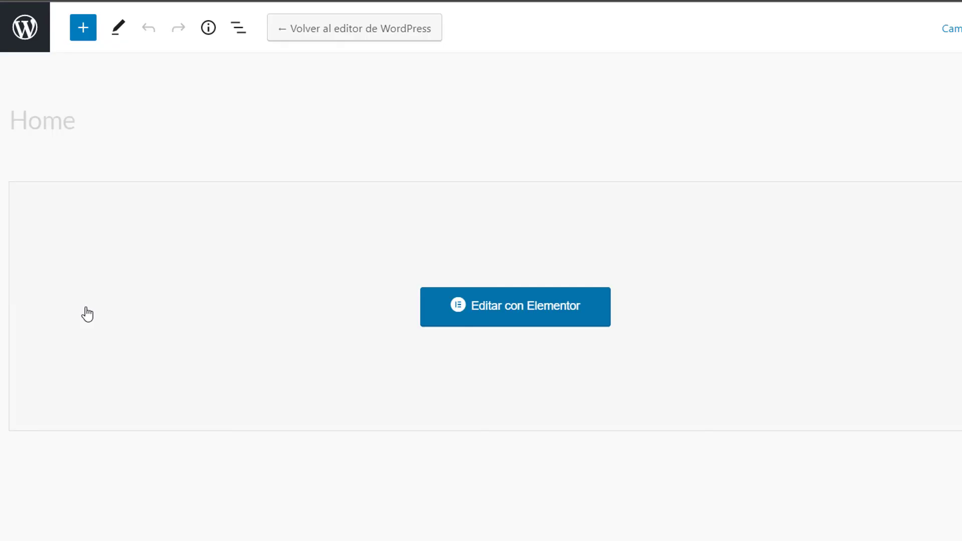
click(26, 38)
mouse_move(60, 54)
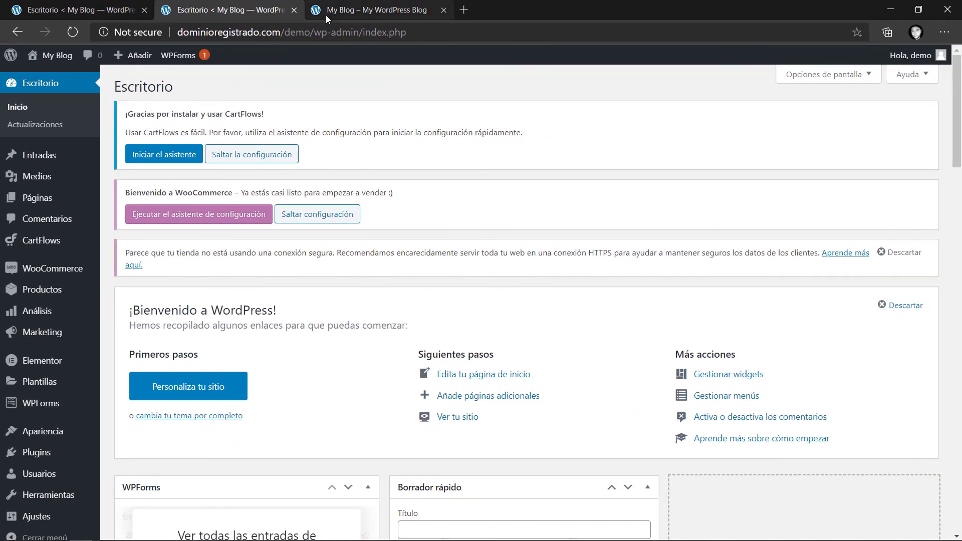
Examine the live home page from the summer offers banner down to the footer and return to its beginning.
click(325, 14)
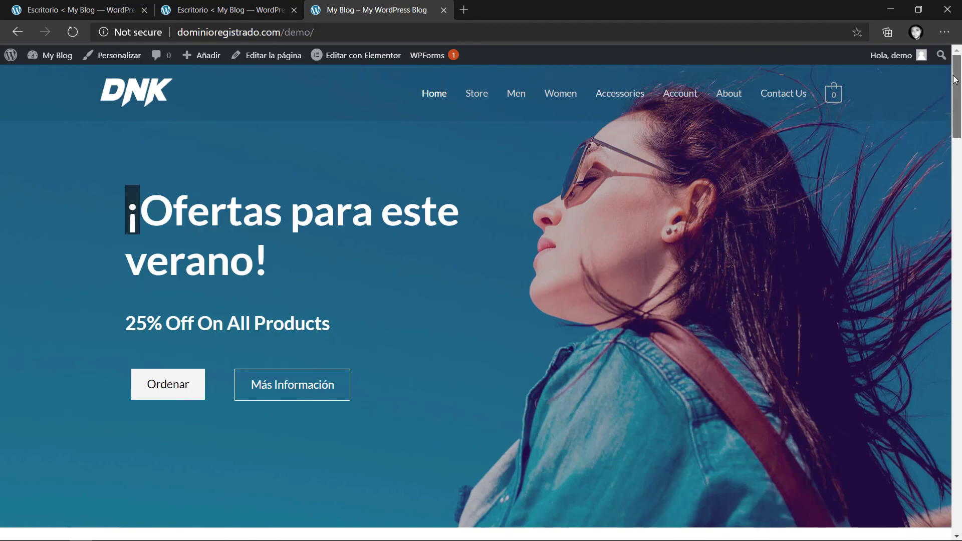
mouse_move(954, 80)
mouse_down()
mouse_move(935, 225)
mouse_move(939, 316)
mouse_move(946, 89)
mouse_up()
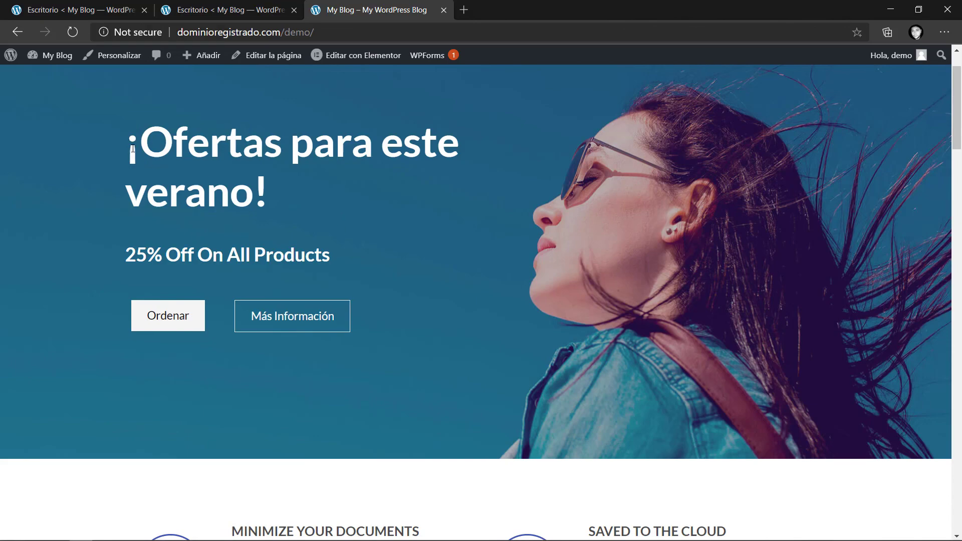
drag(133, 149, 274, 231)
click(274, 232)
scroll(466, 278, down, 8)
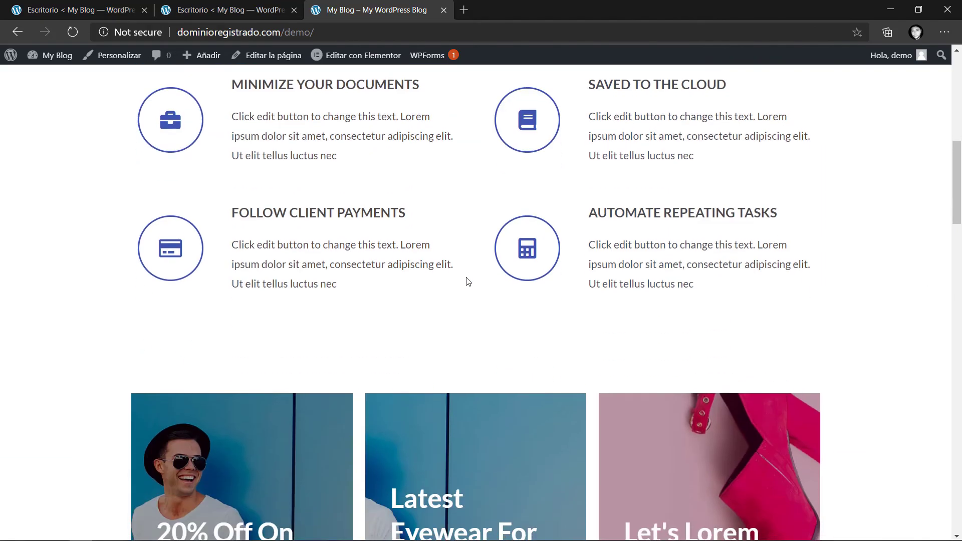
scroll(466, 278, down, 20)
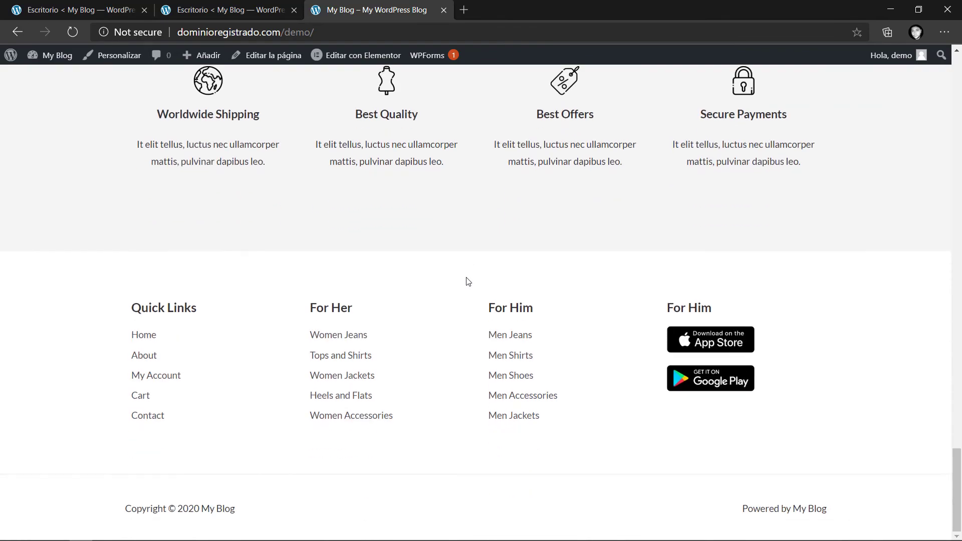
scroll(467, 281, up, 20)
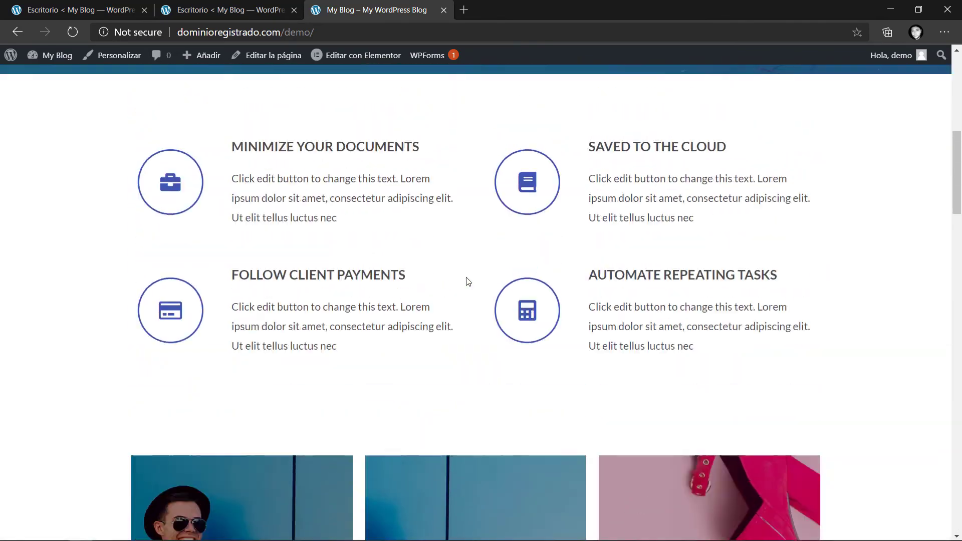
scroll(467, 281, up, 8)
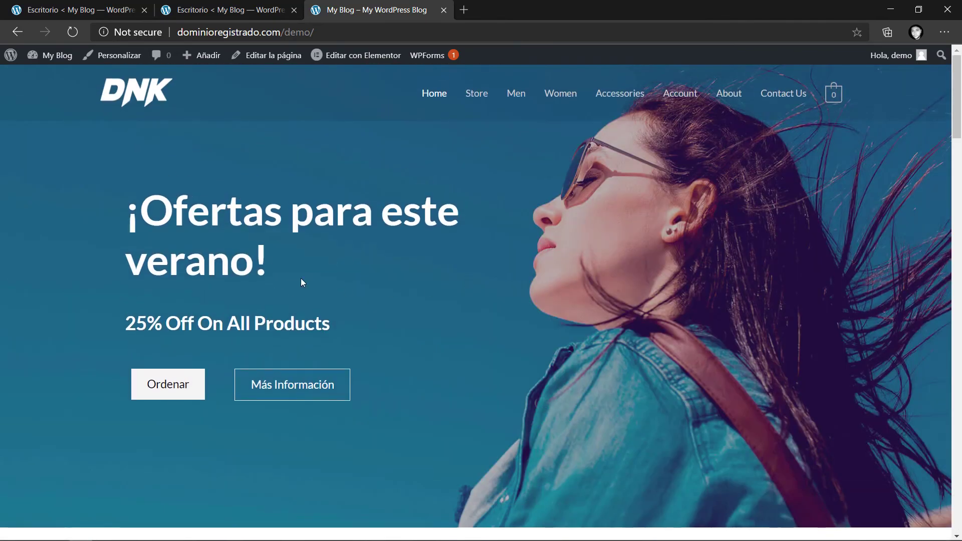